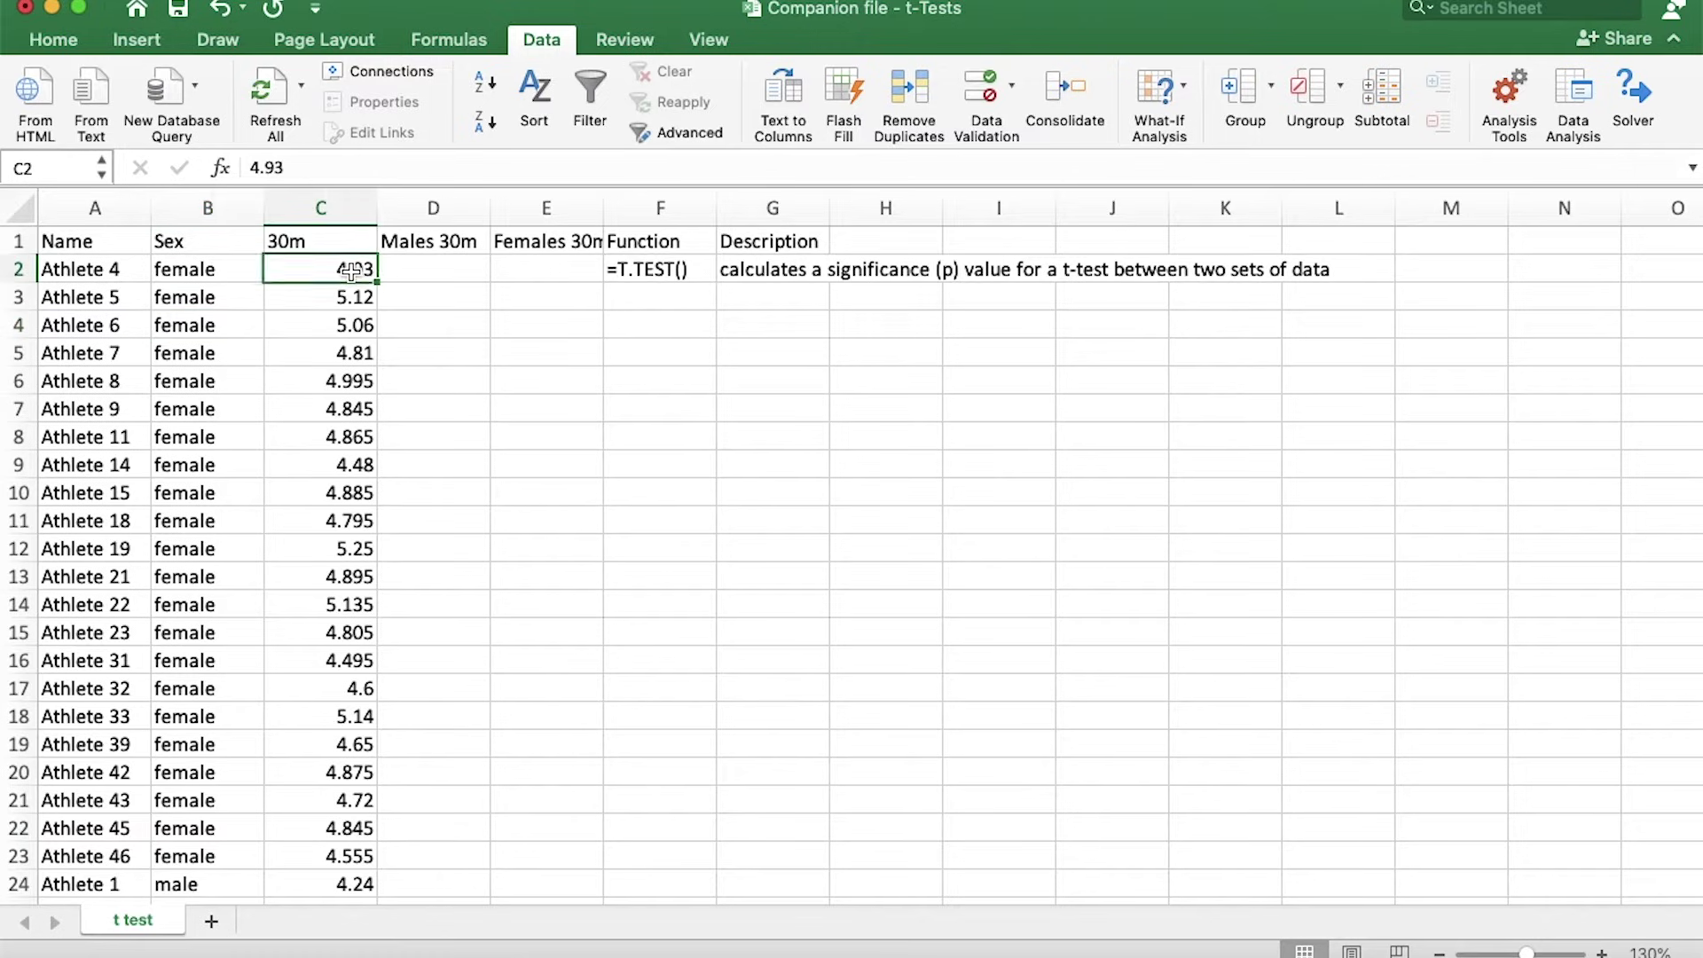
- Move the female athletes' 30m times from C2:C23 into column D, starting at cell D2
left_click(341, 857, "shift")
left_click_drag(387, 320, 426, 325)
scroll(399, 487, "down", 5)
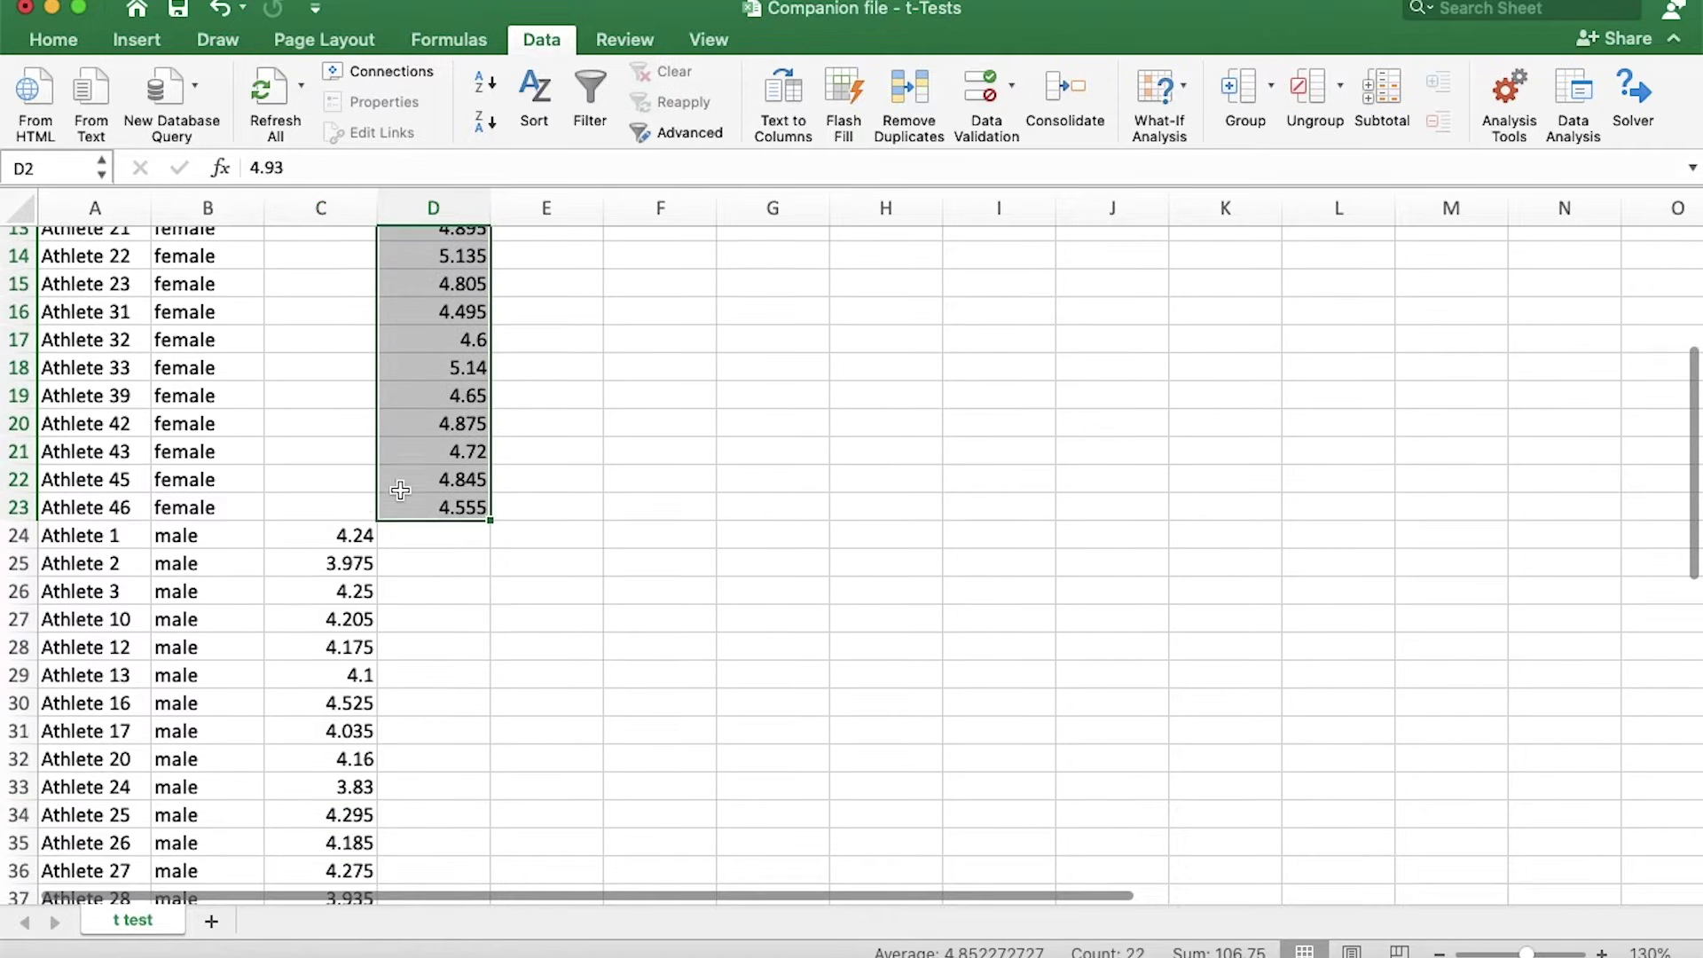
- Move all the male athletes' 30m times from column C, starting at C24, into column E so they begin at E2
left_click(337, 526)
key("super+shift+Down")
scroll(411, 487, "up", 6)
left_click_drag(376, 641, 541, 244)
scroll(541, 244, "up", 5)
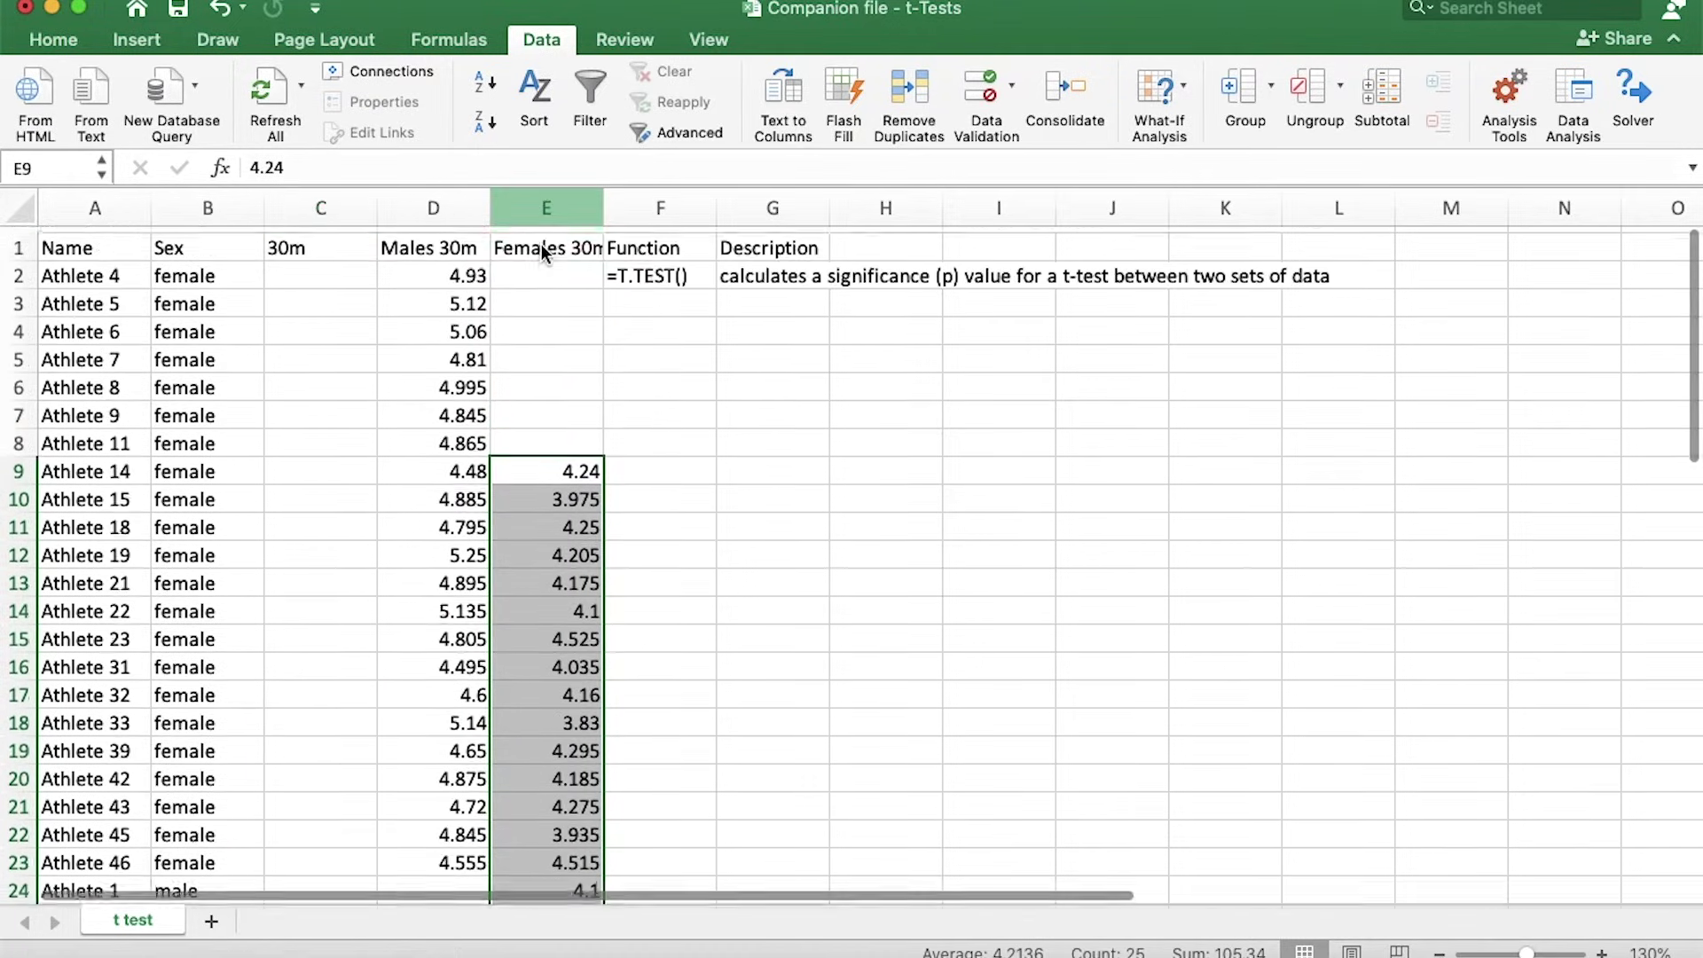
left_click_drag(535, 450, 528, 266)
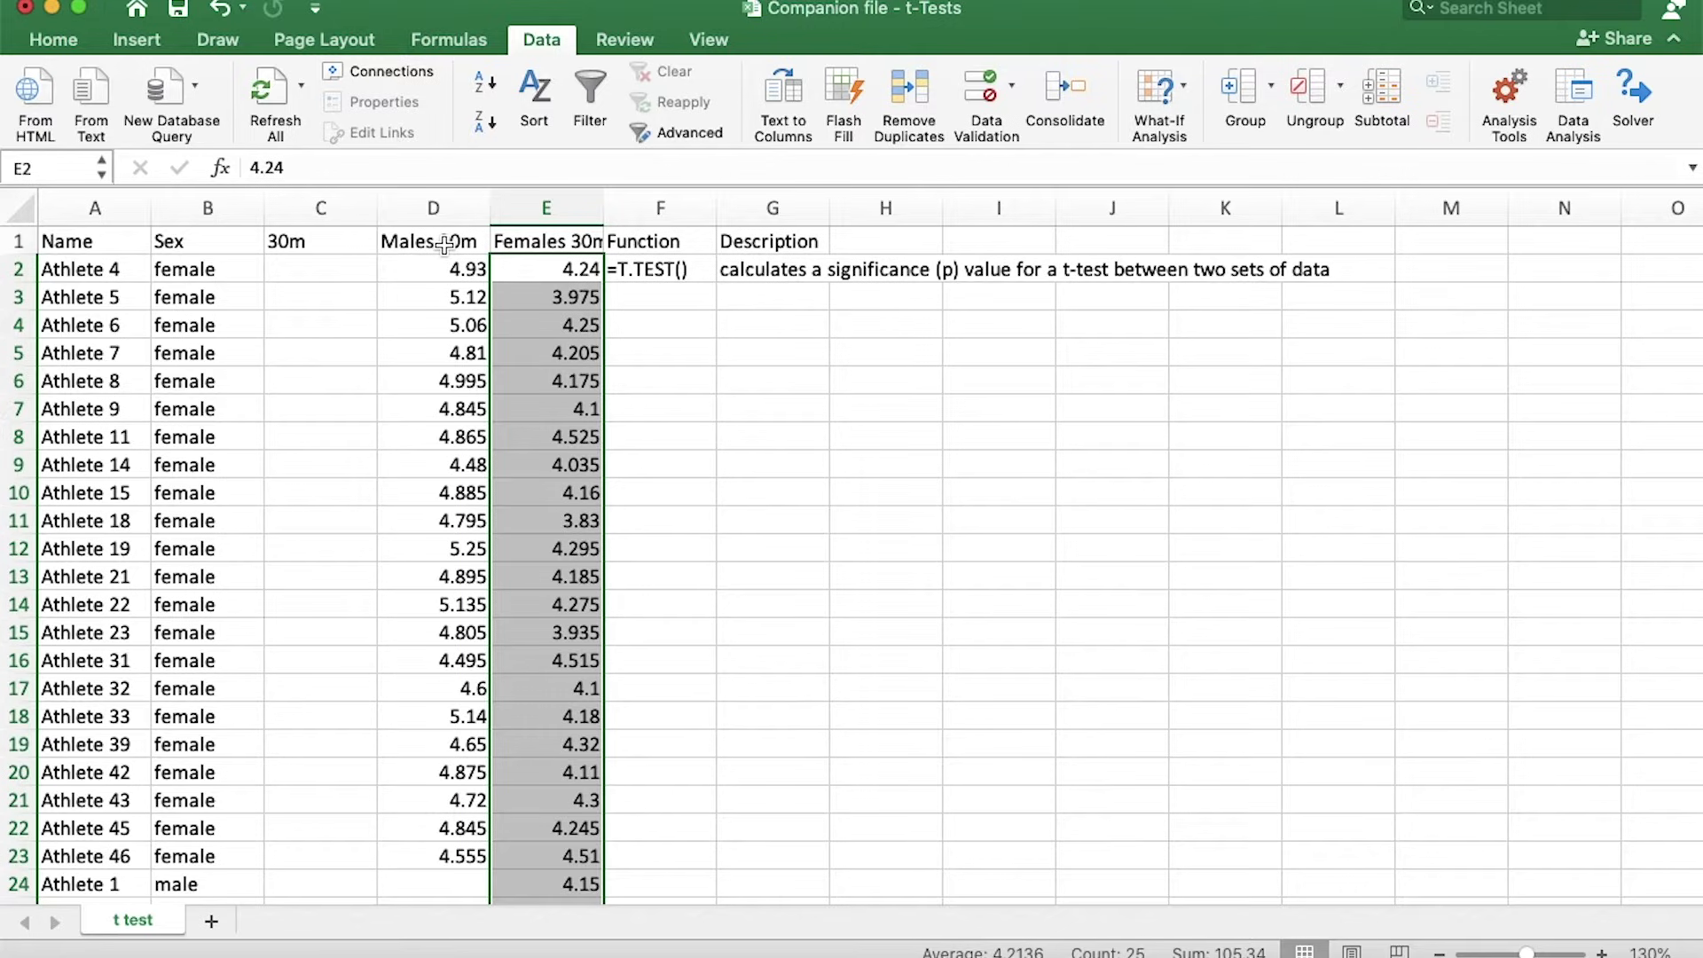
- Change the heading in cell D1 to "Females 30m"
double_click(382, 241)
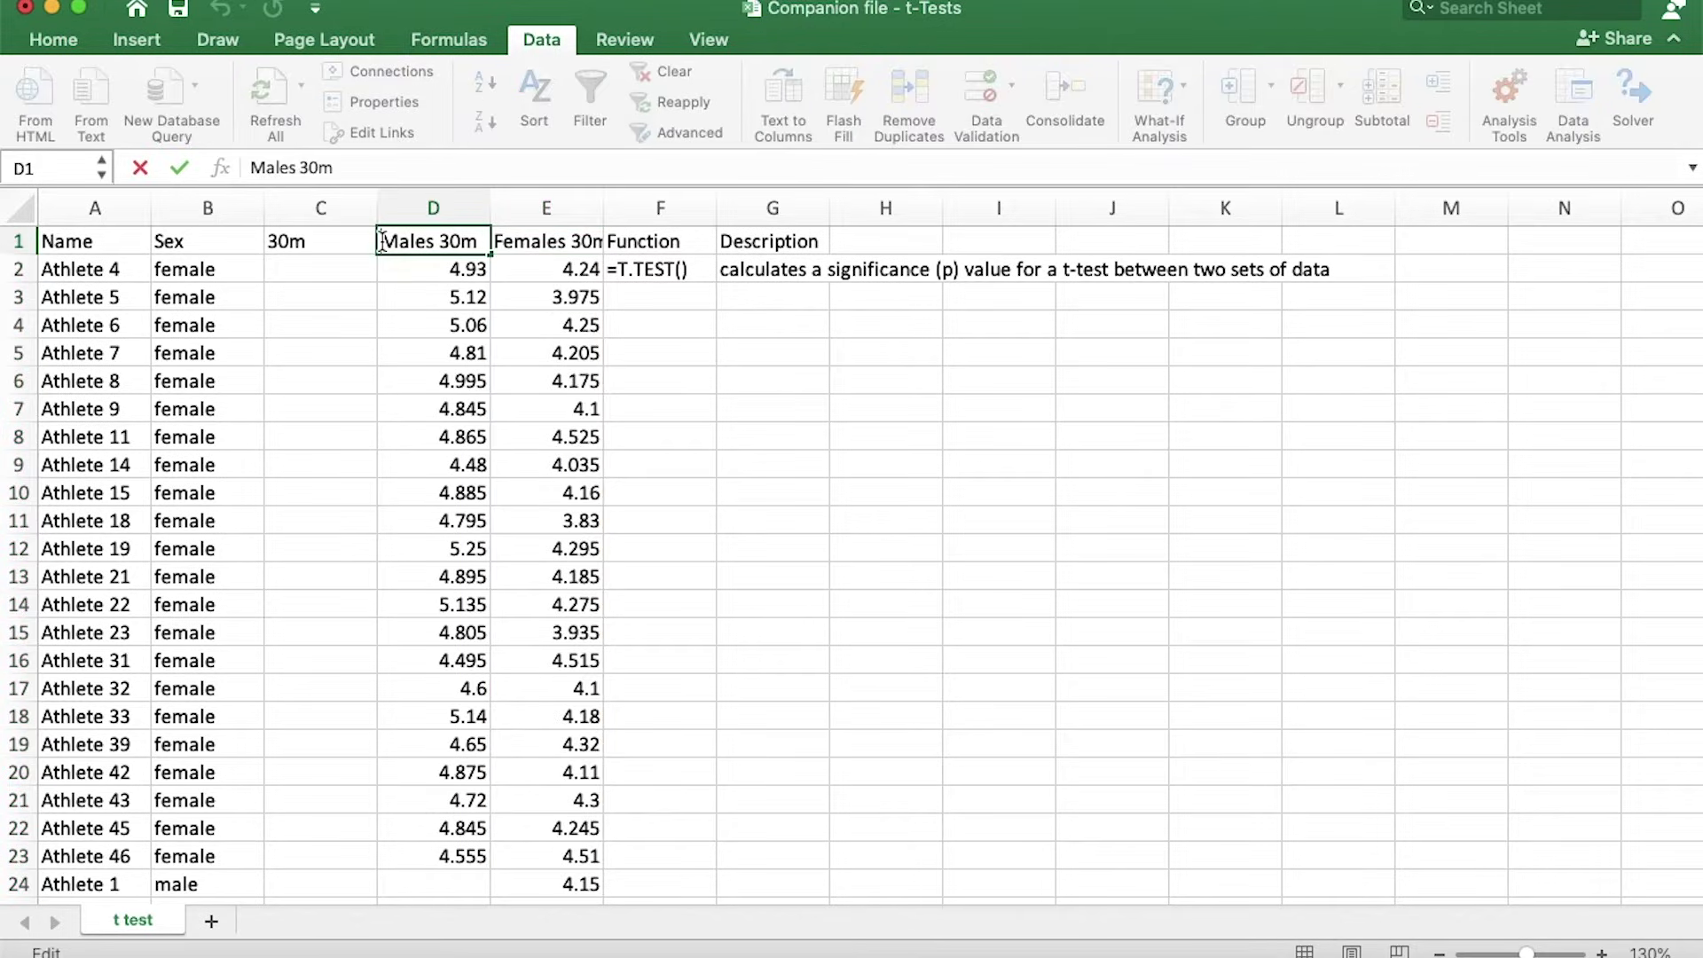
type("Fe")
key("Delete")
type("m")
- Change the heading in cell E1 to "Males 30m"
left_click(530, 248)
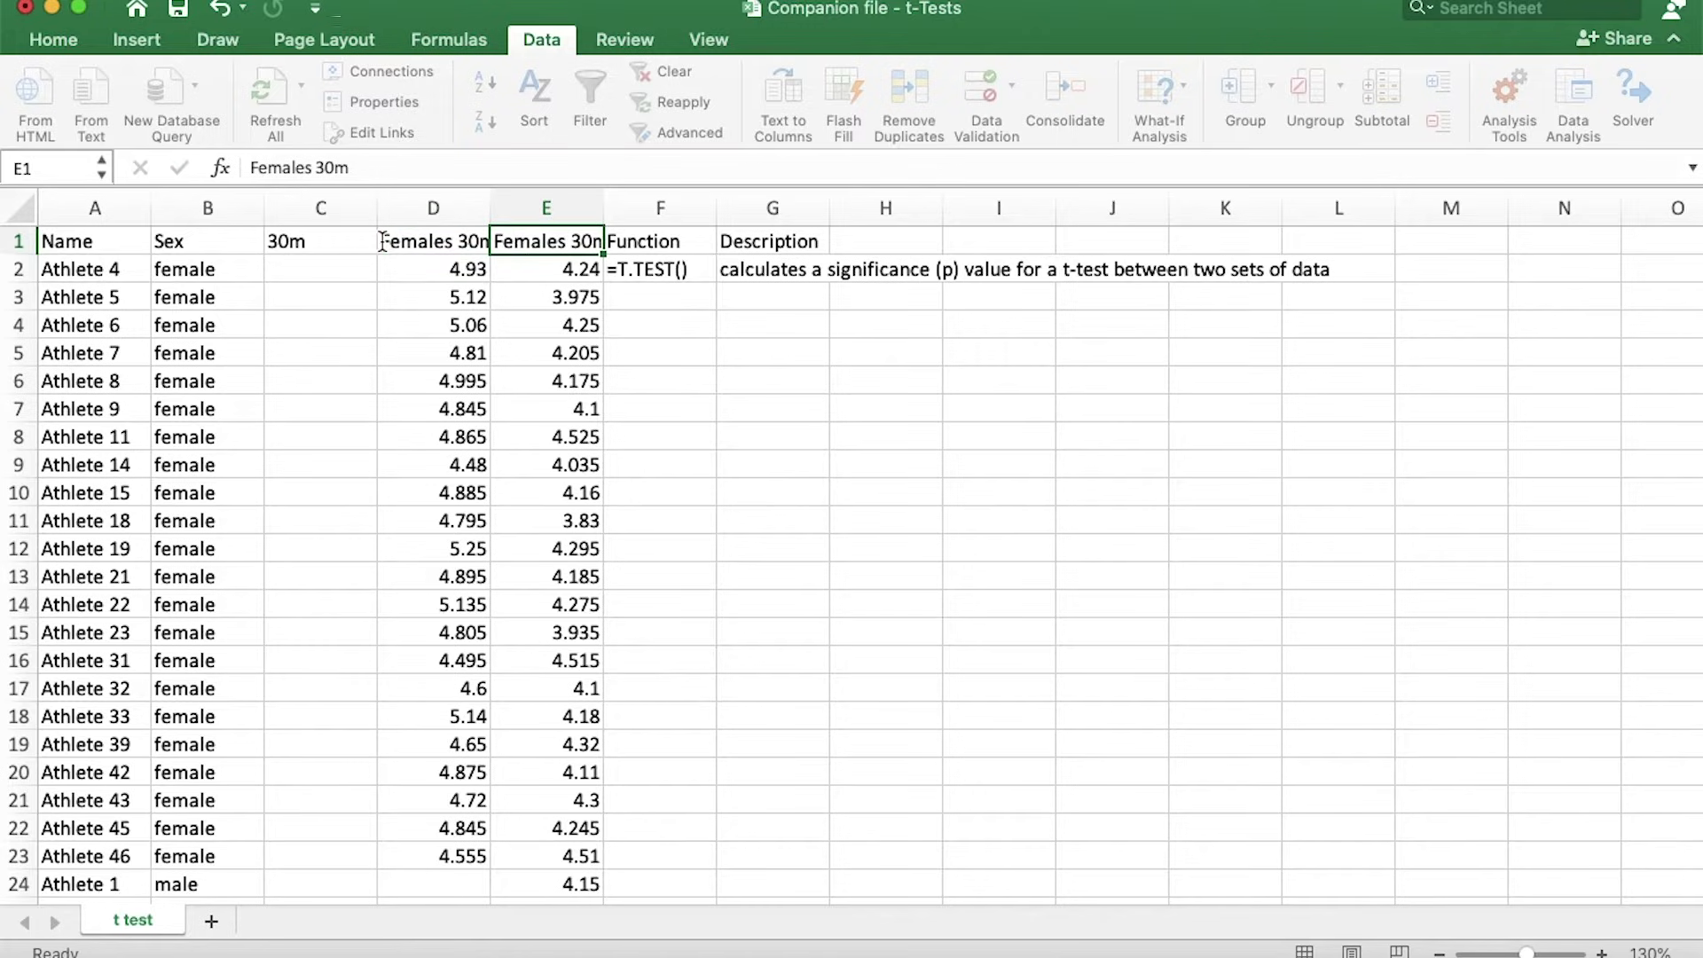
double_click(530, 249)
key("BackSpace")
key("BackSpace")
key("BackSpace")
type("M")
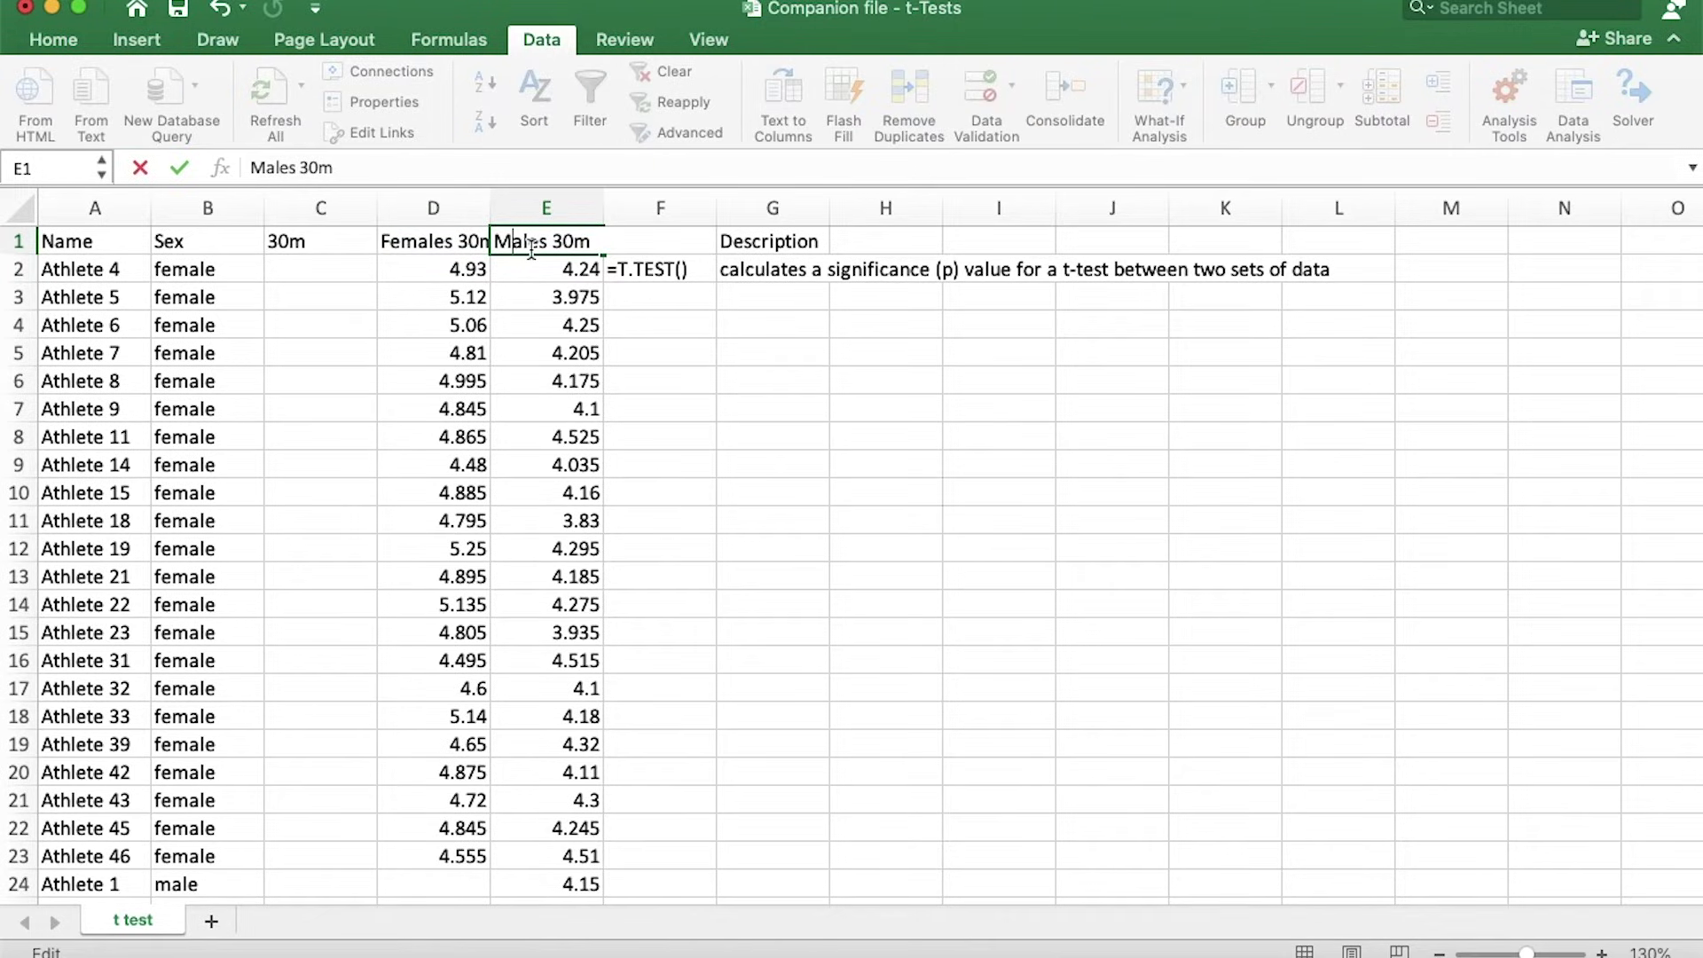
left_click(711, 510)
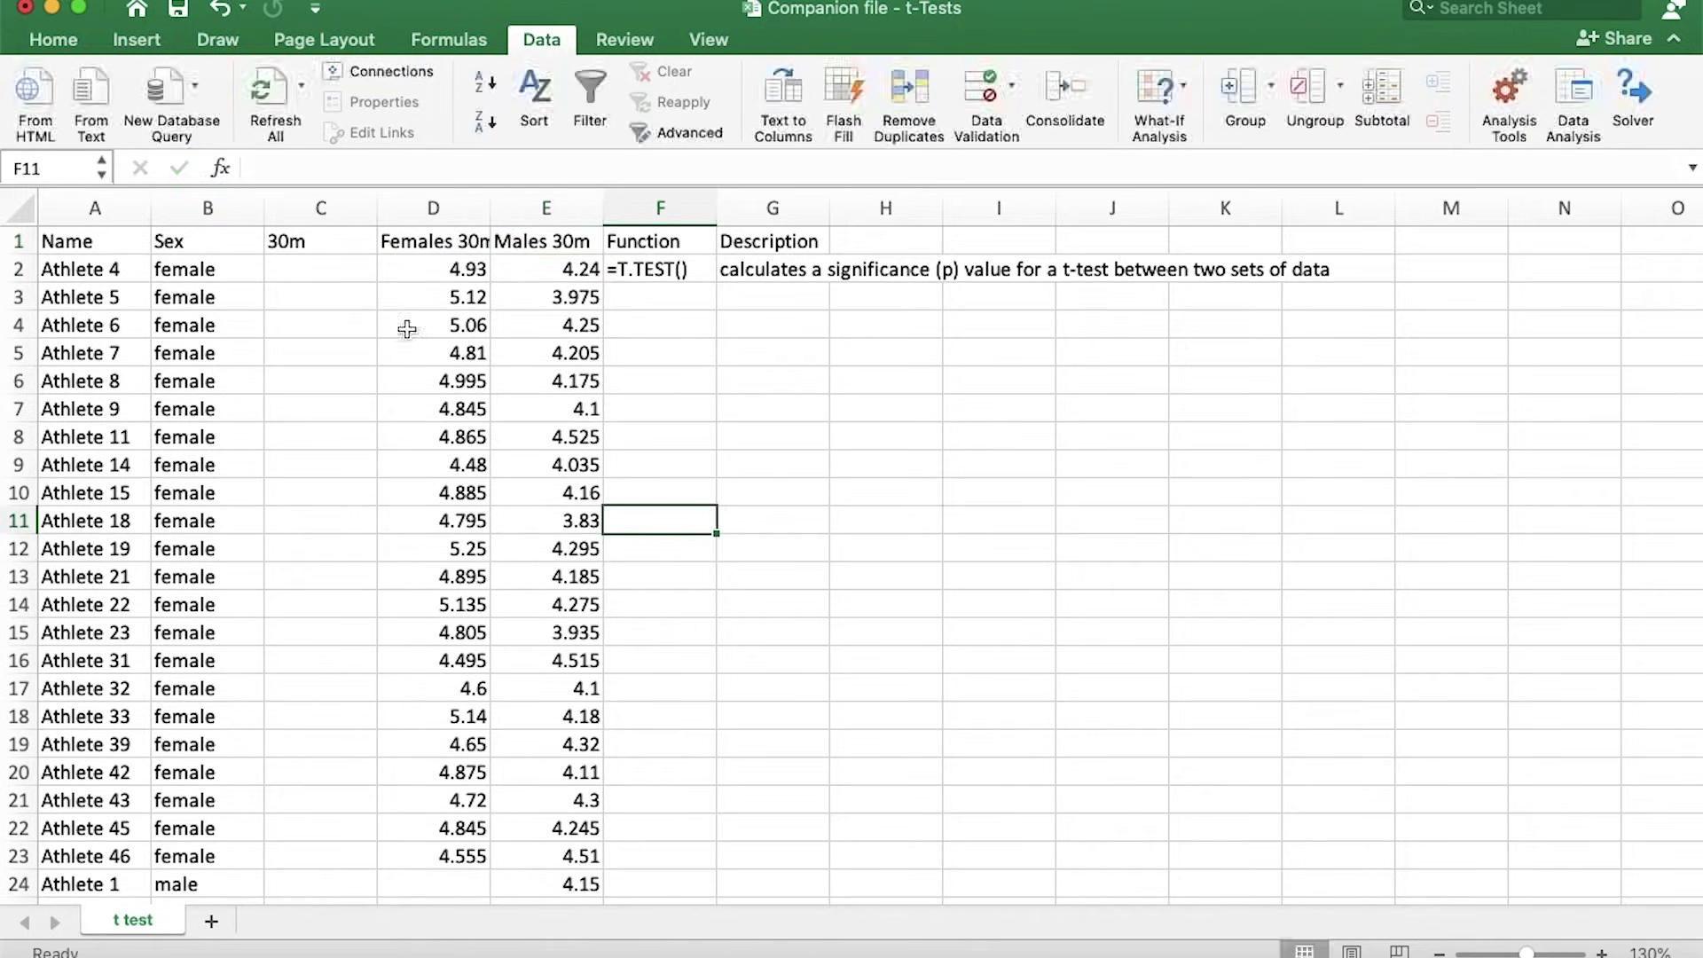
- Delete columns A to C, which hold the Name, Sex and emptied 30m data
right_click(328, 214)
left_click(286, 250)
left_click_drag(321, 208, 107, 209)
right_click(108, 209)
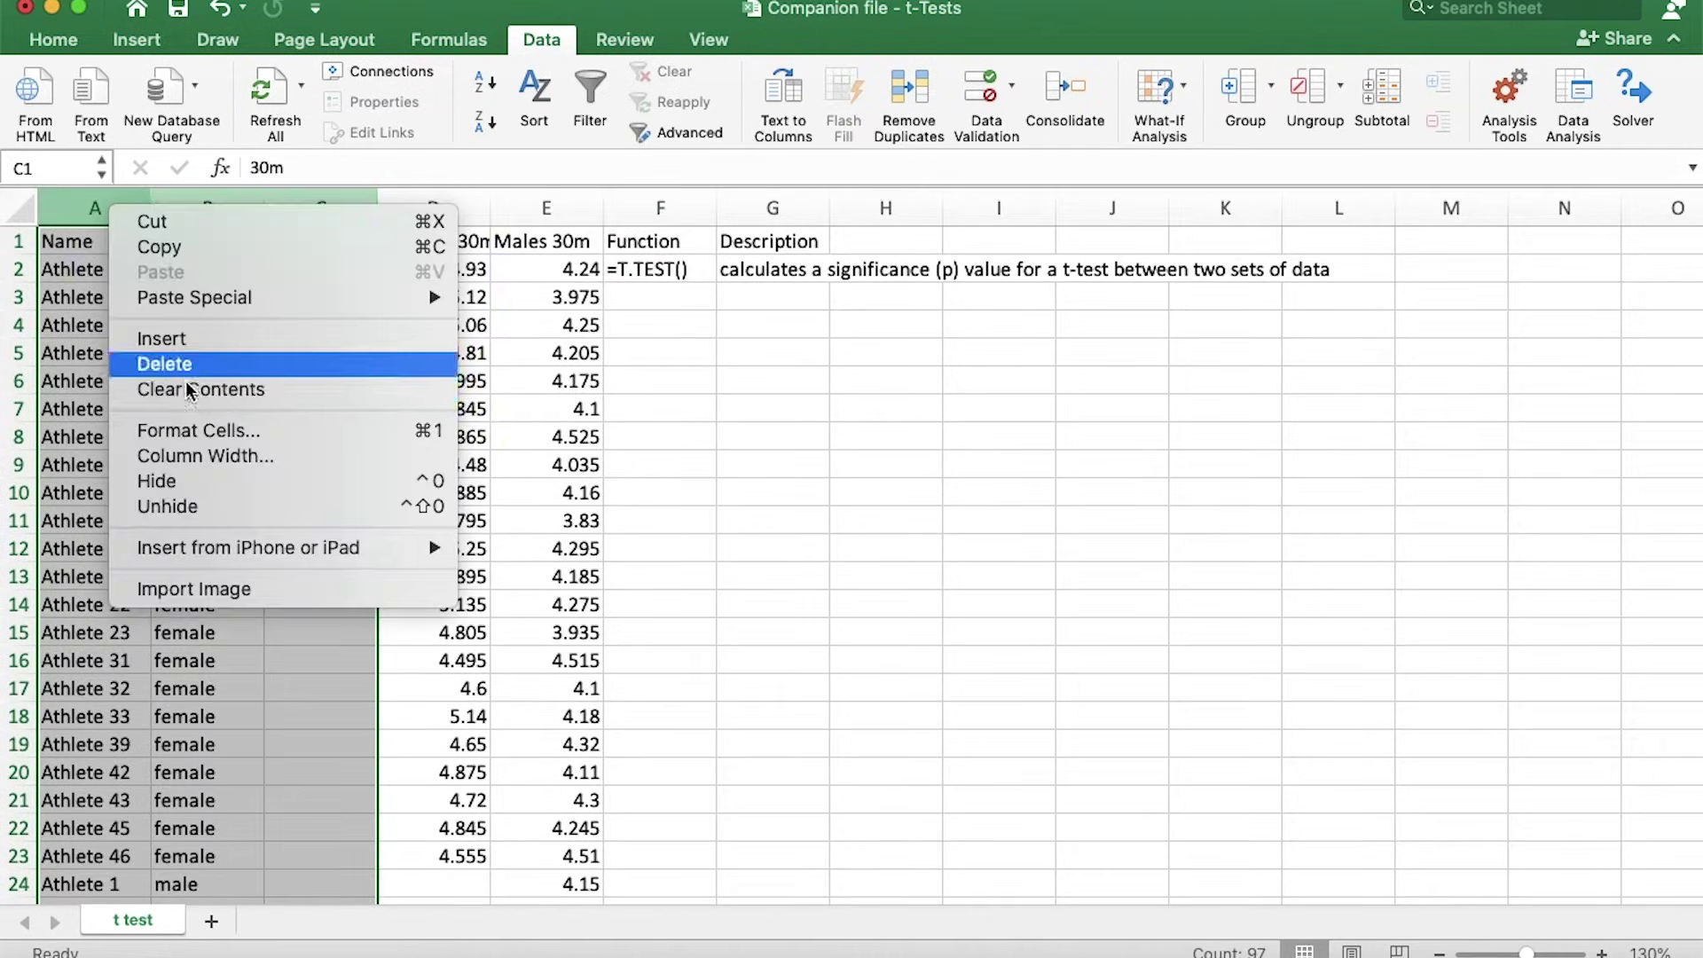
left_click(183, 365)
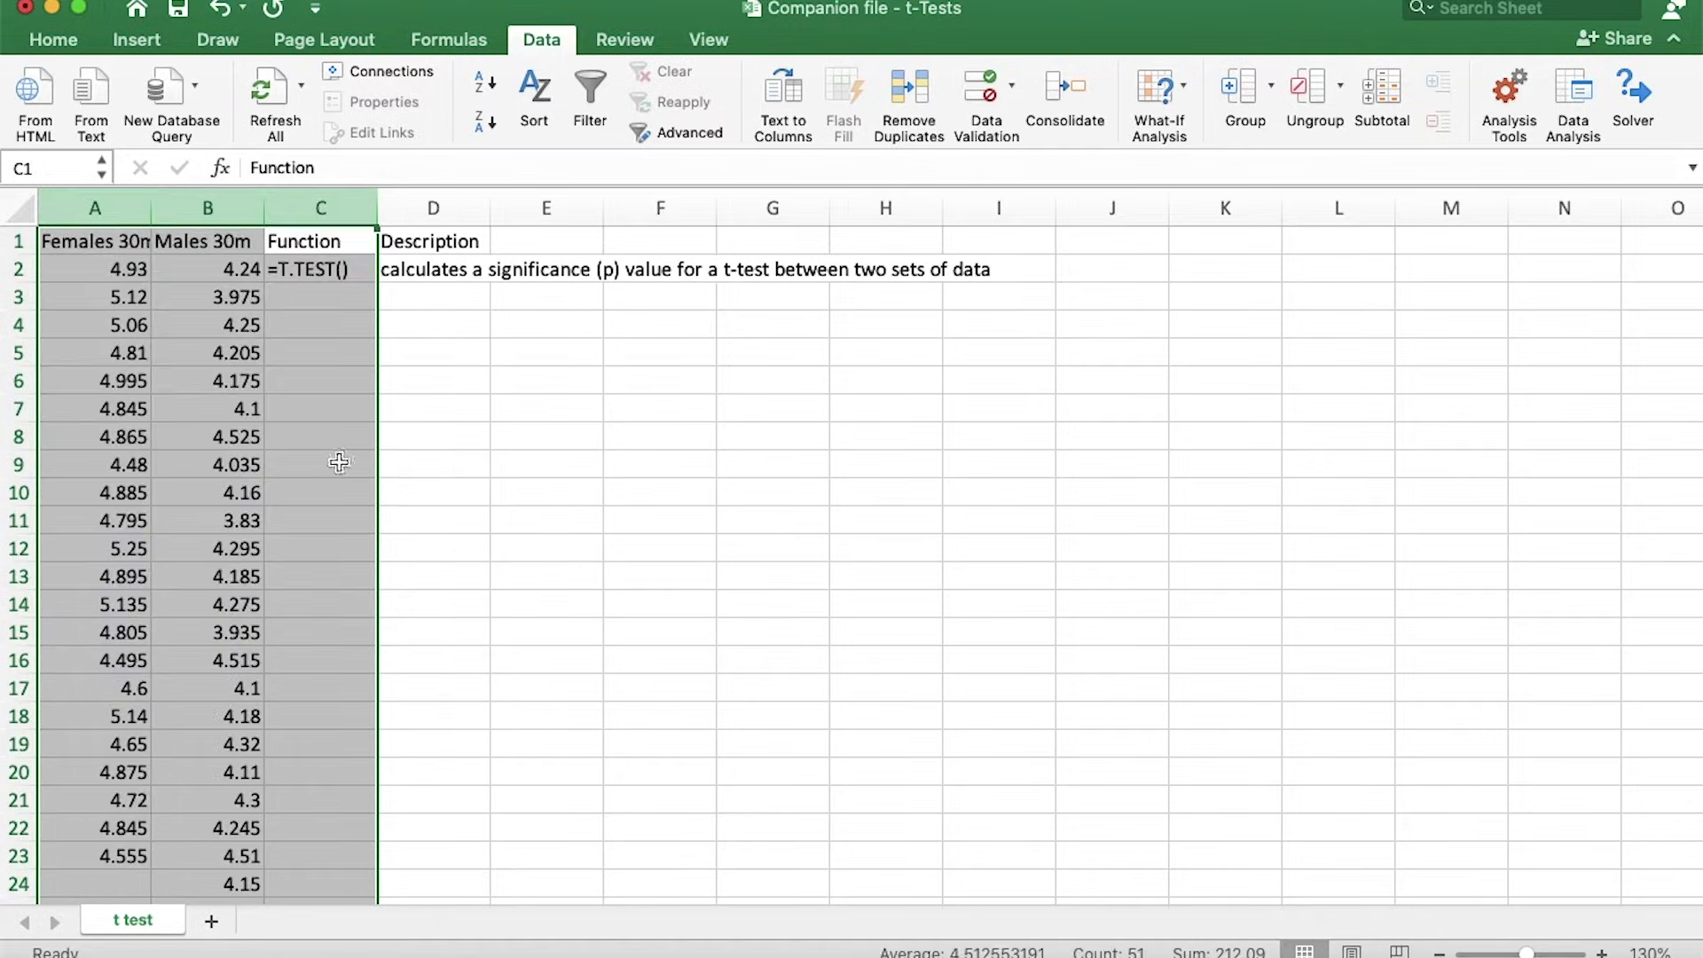
left_click(304, 443)
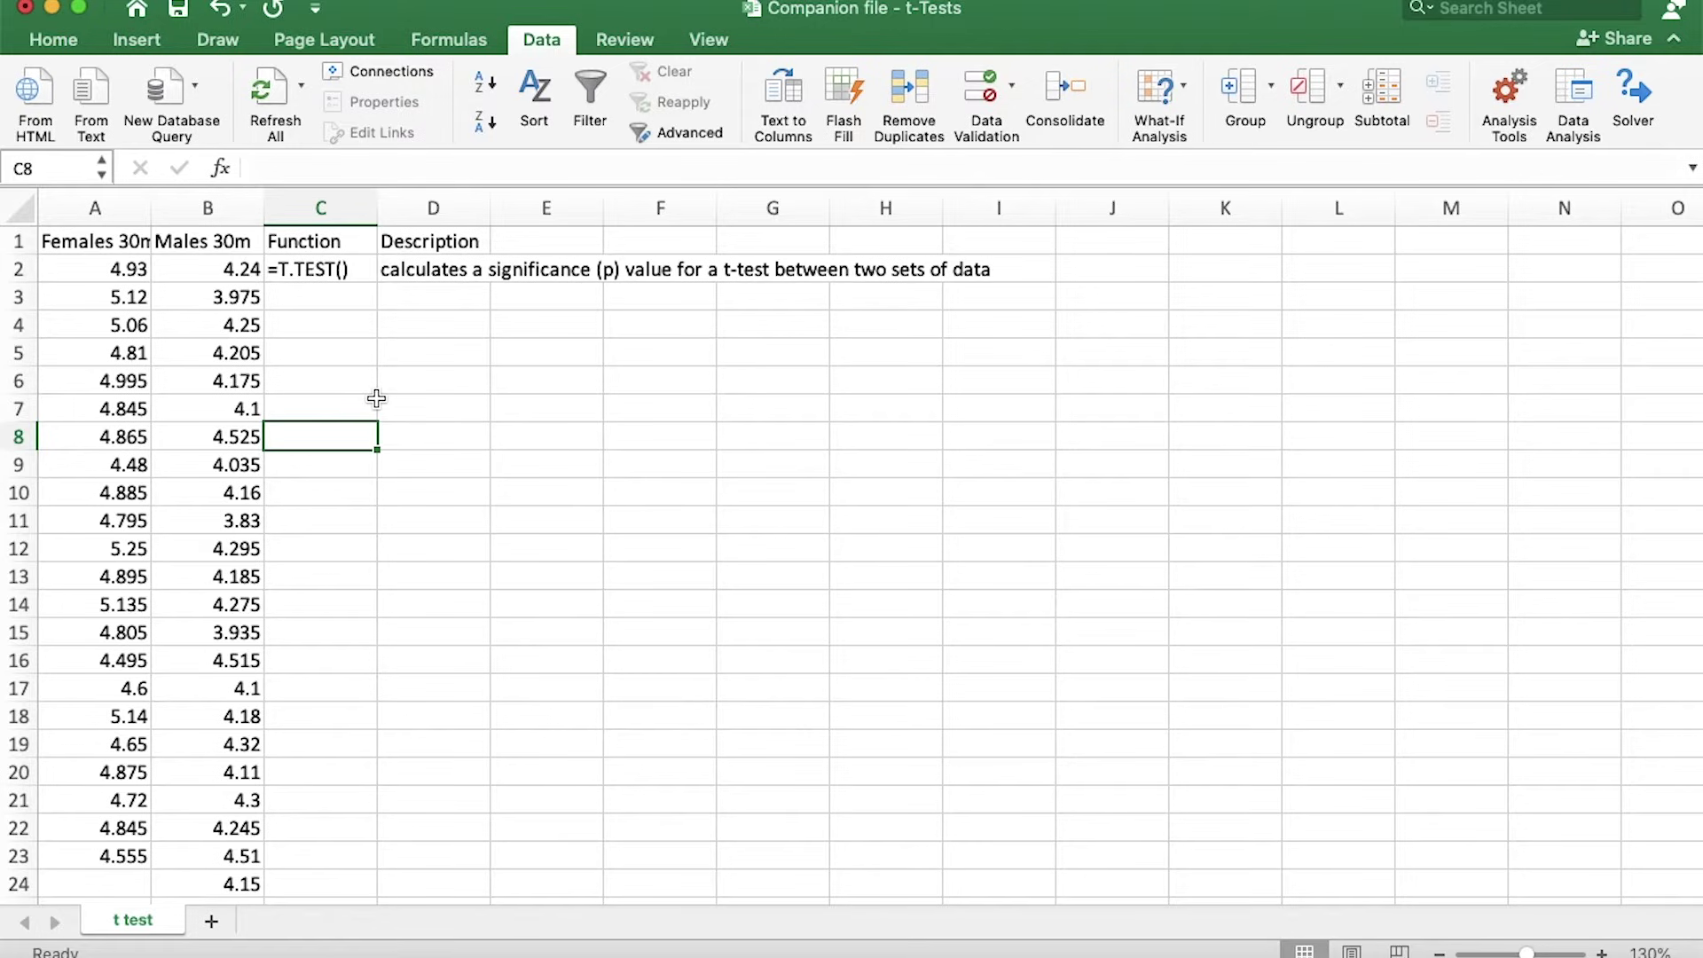
- Begin a T.TEST formula in cell D5 with the female times A2:A23 as the first array
left_click(297, 275)
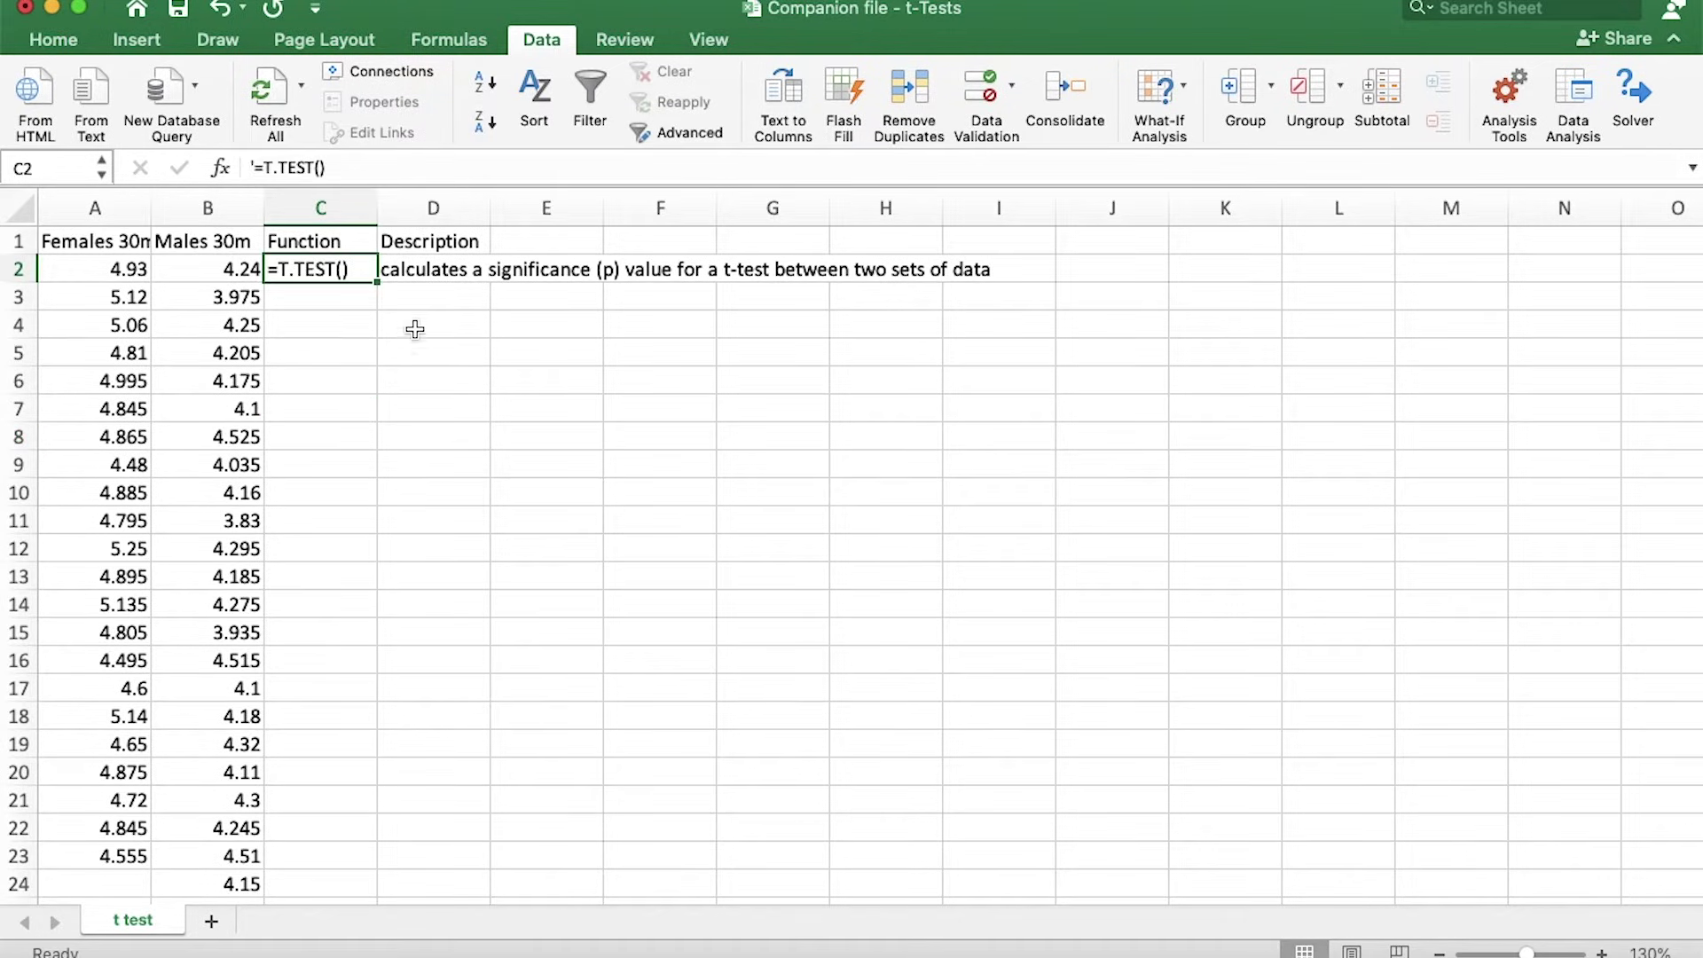
left_click(410, 360)
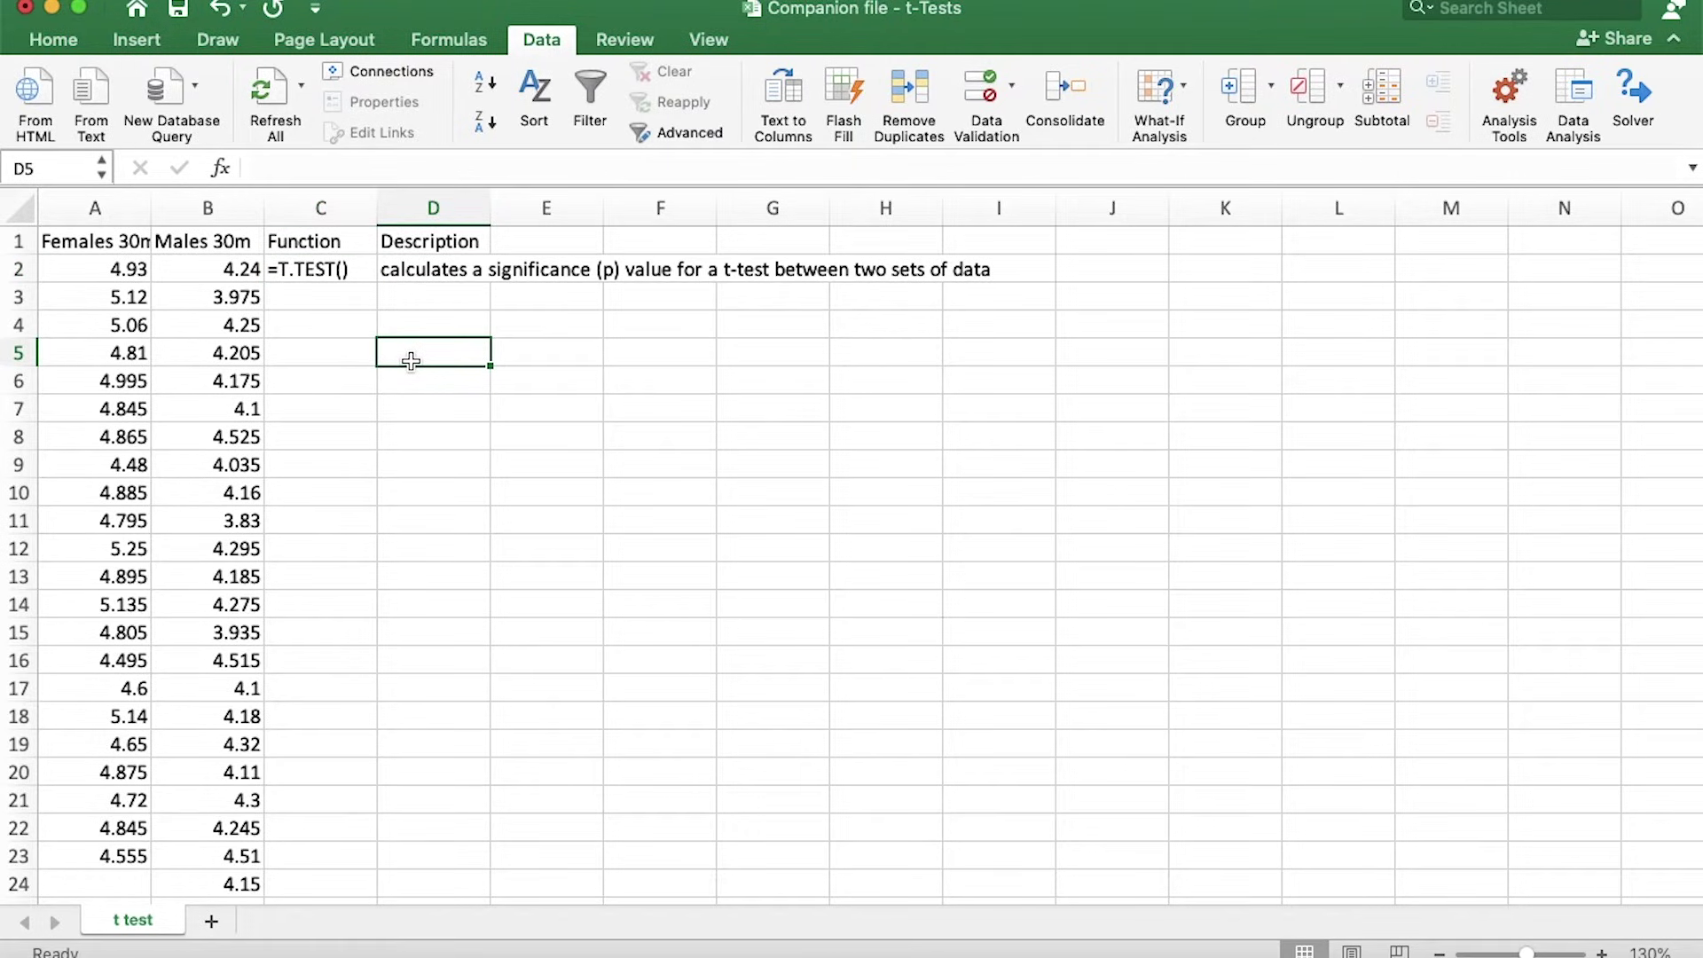
type("=")
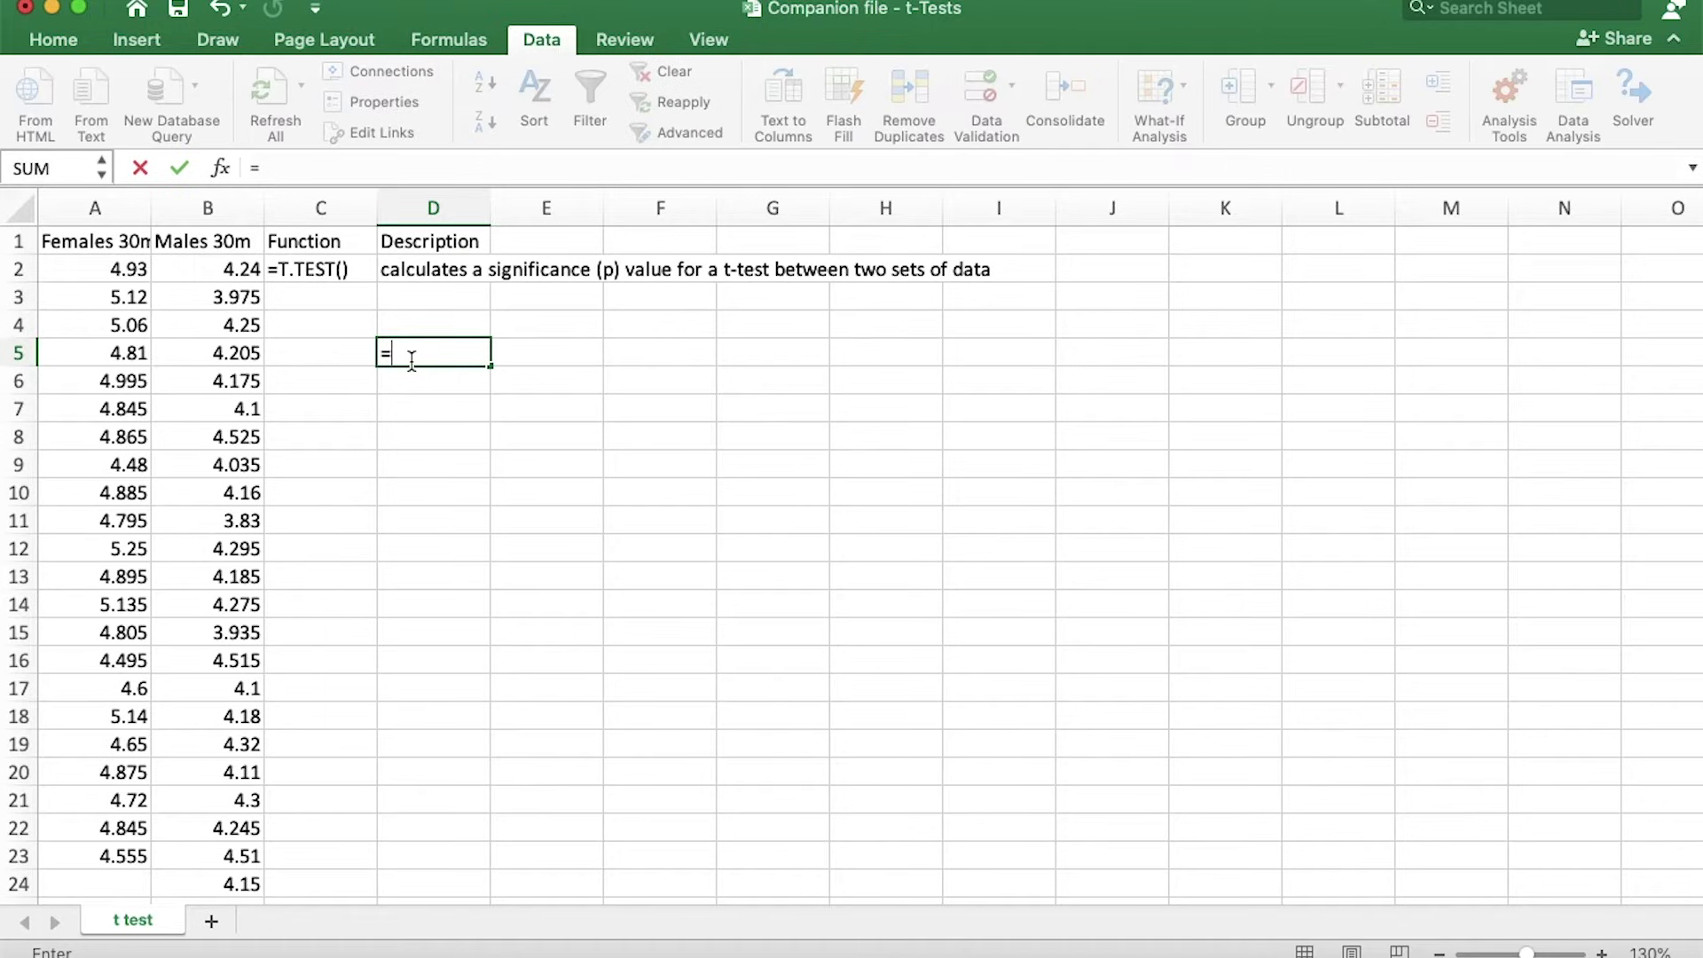
type("t.test(")
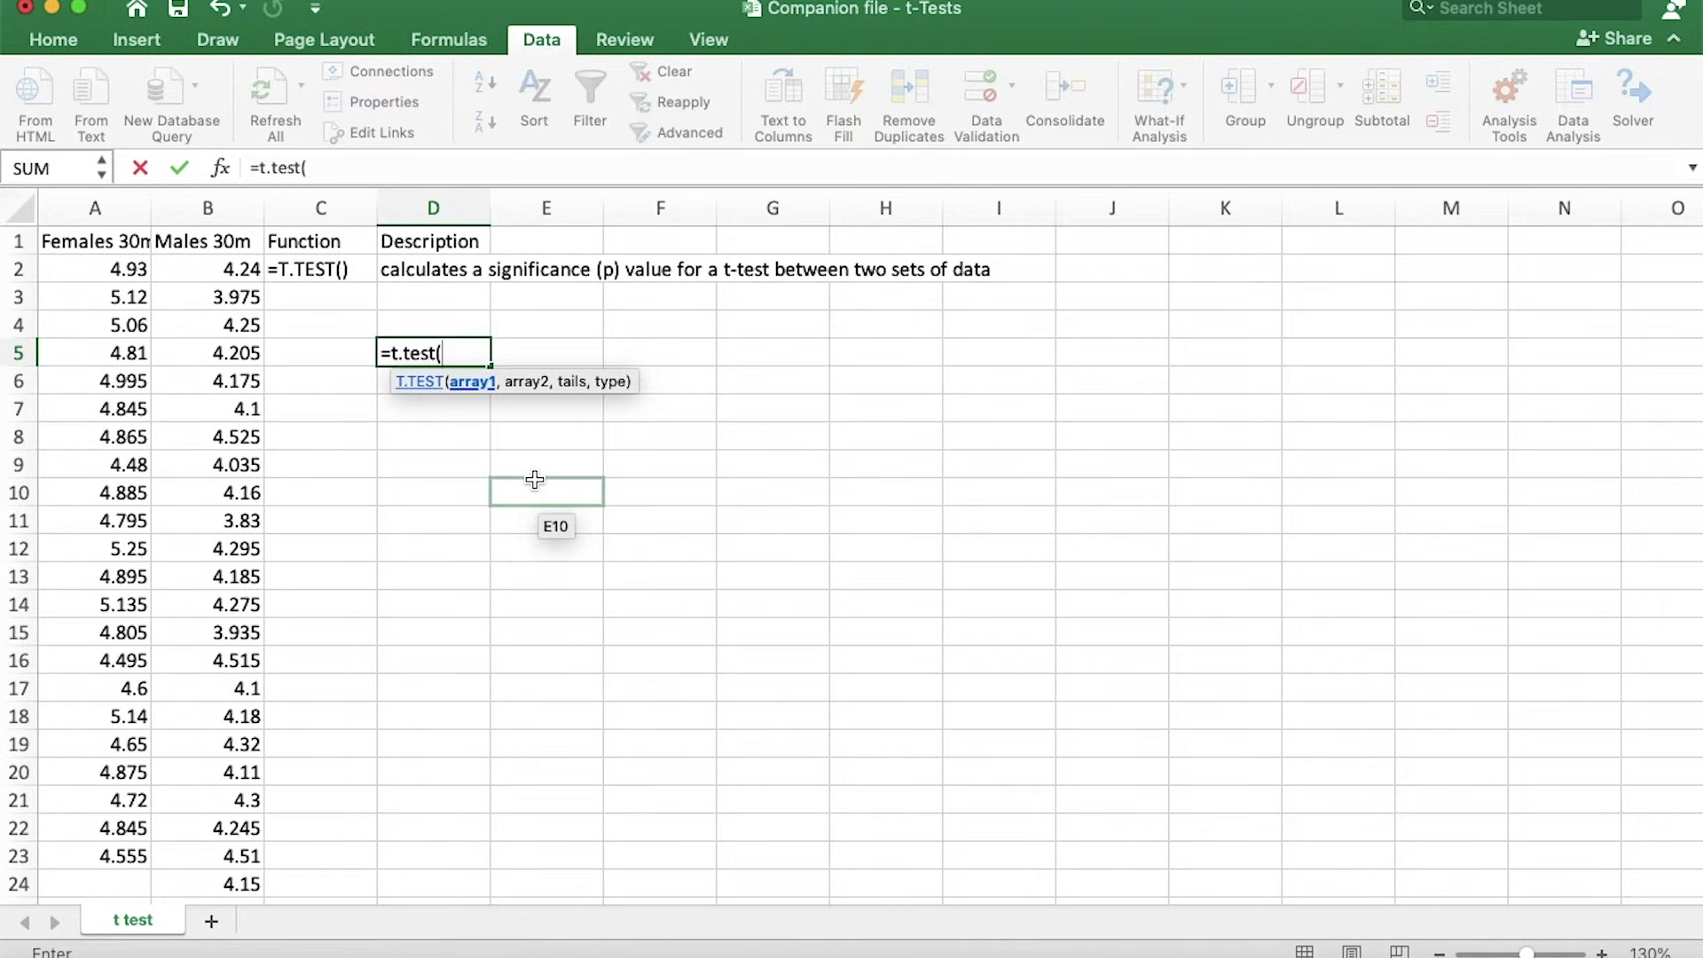
left_click(99, 273)
key("super+shift+Down")
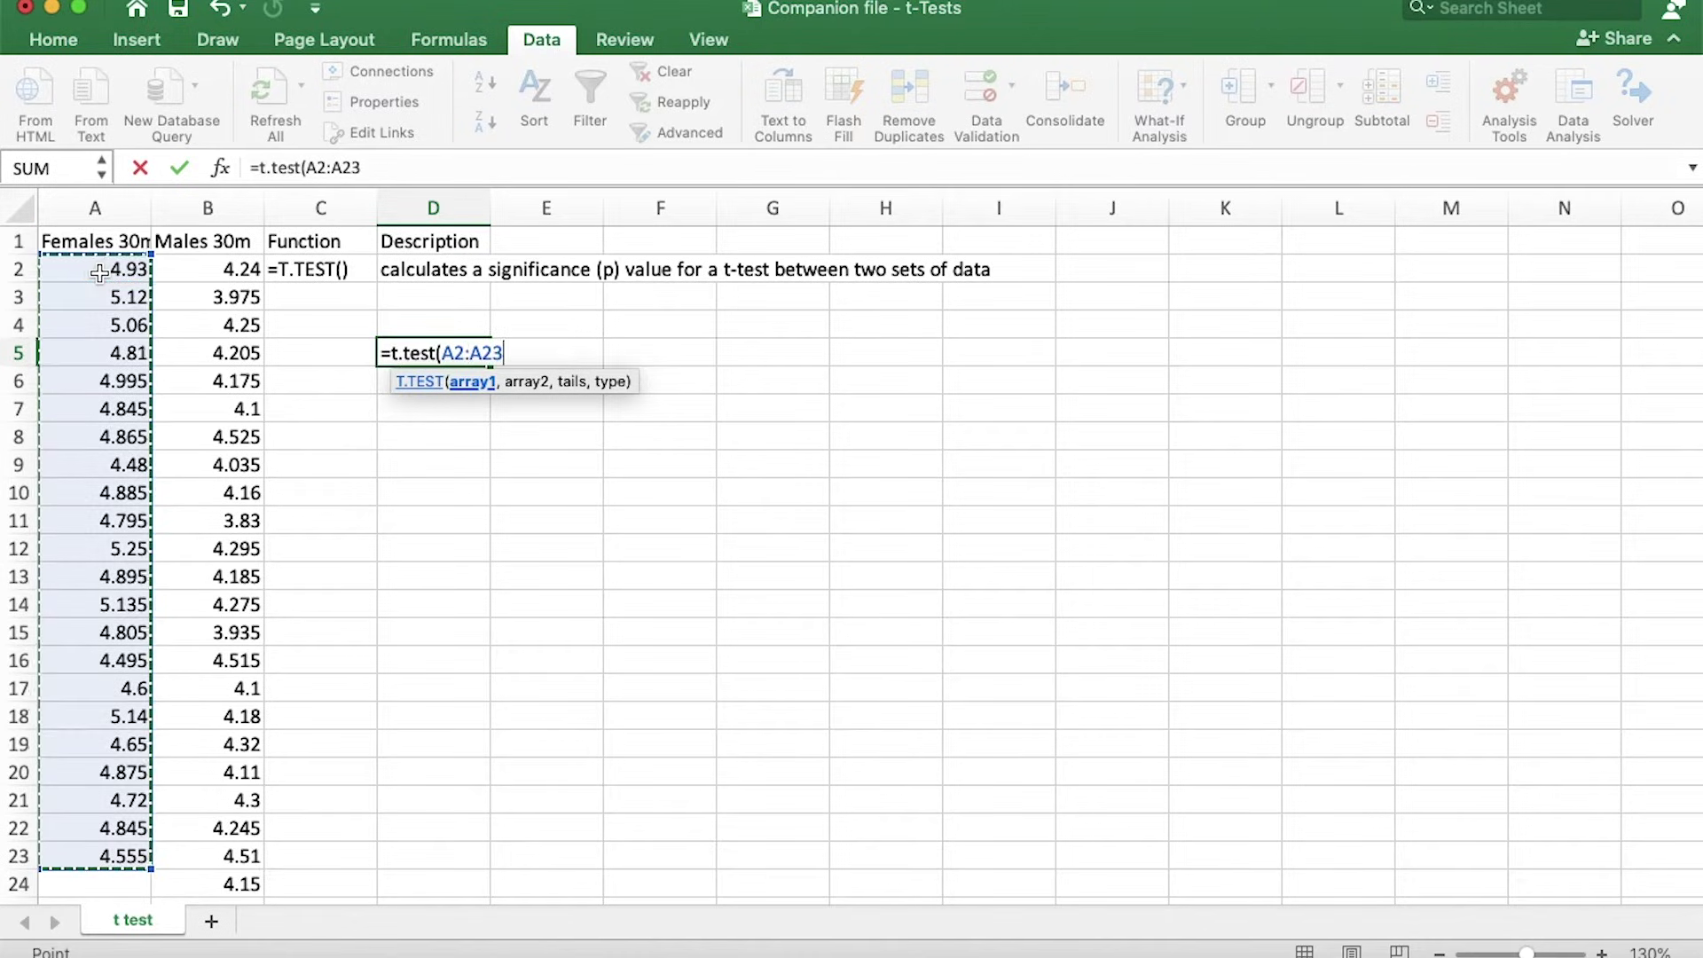
type(",")
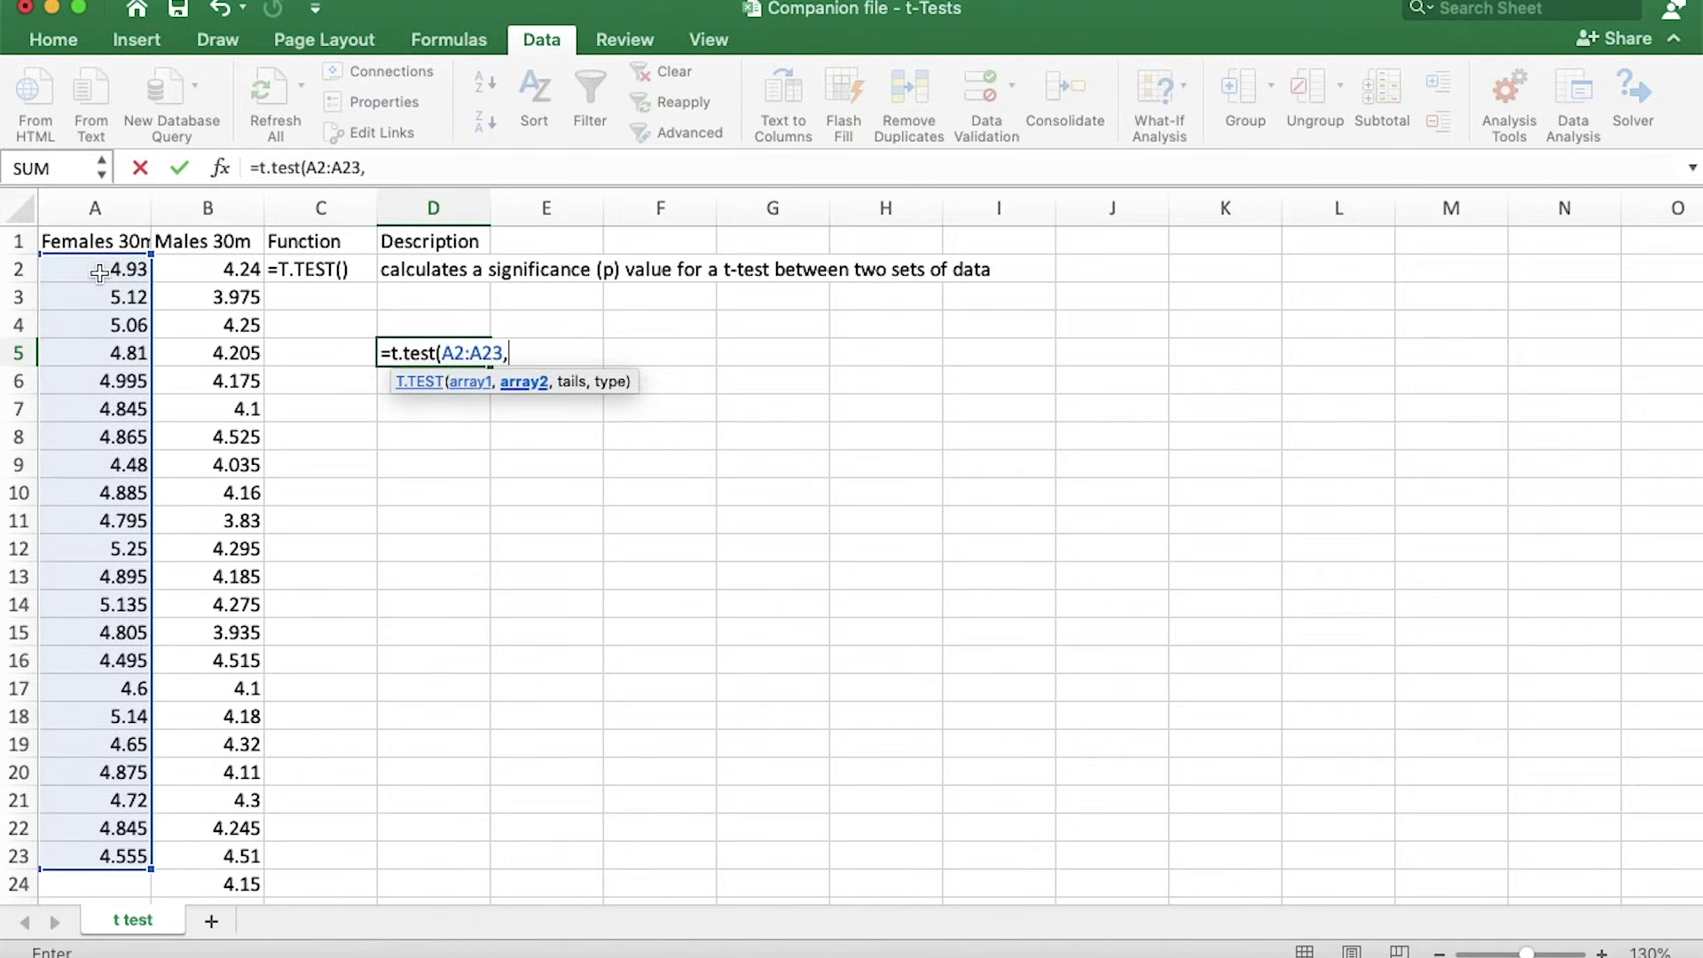
- Complete the D5 T.TEST formula with male times B2:B26 as the second array, 2 tails and type 2 (two-sample equal variance)
left_click(216, 271)
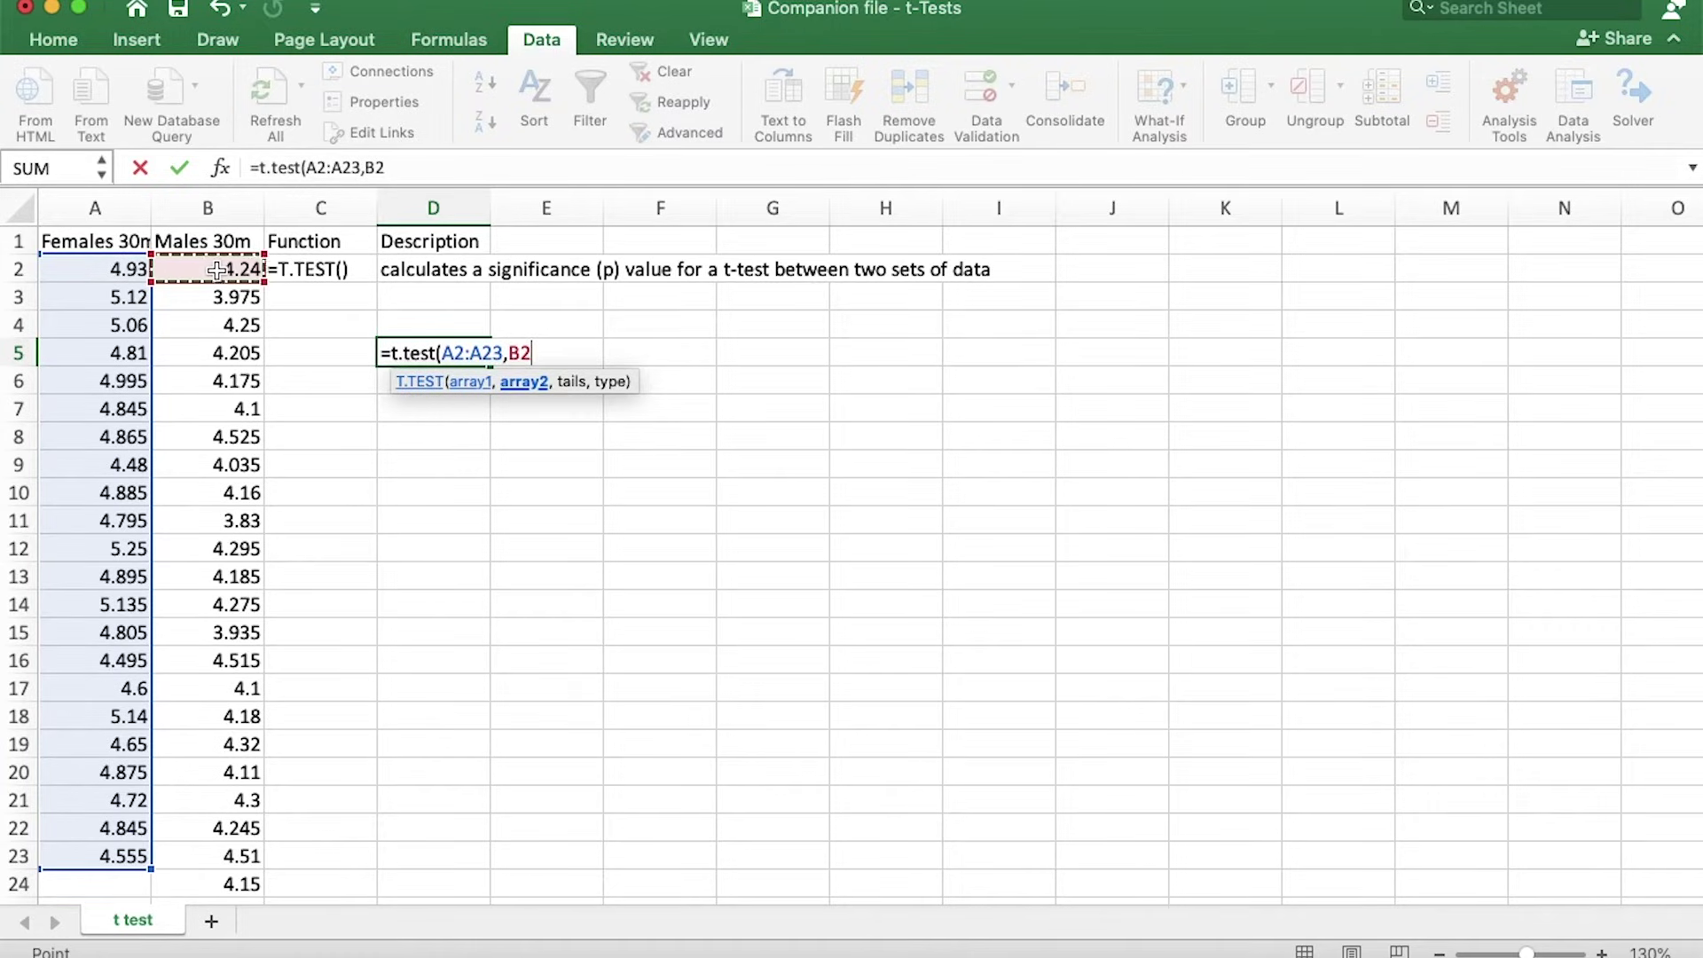
key("ctrl+shift+Down")
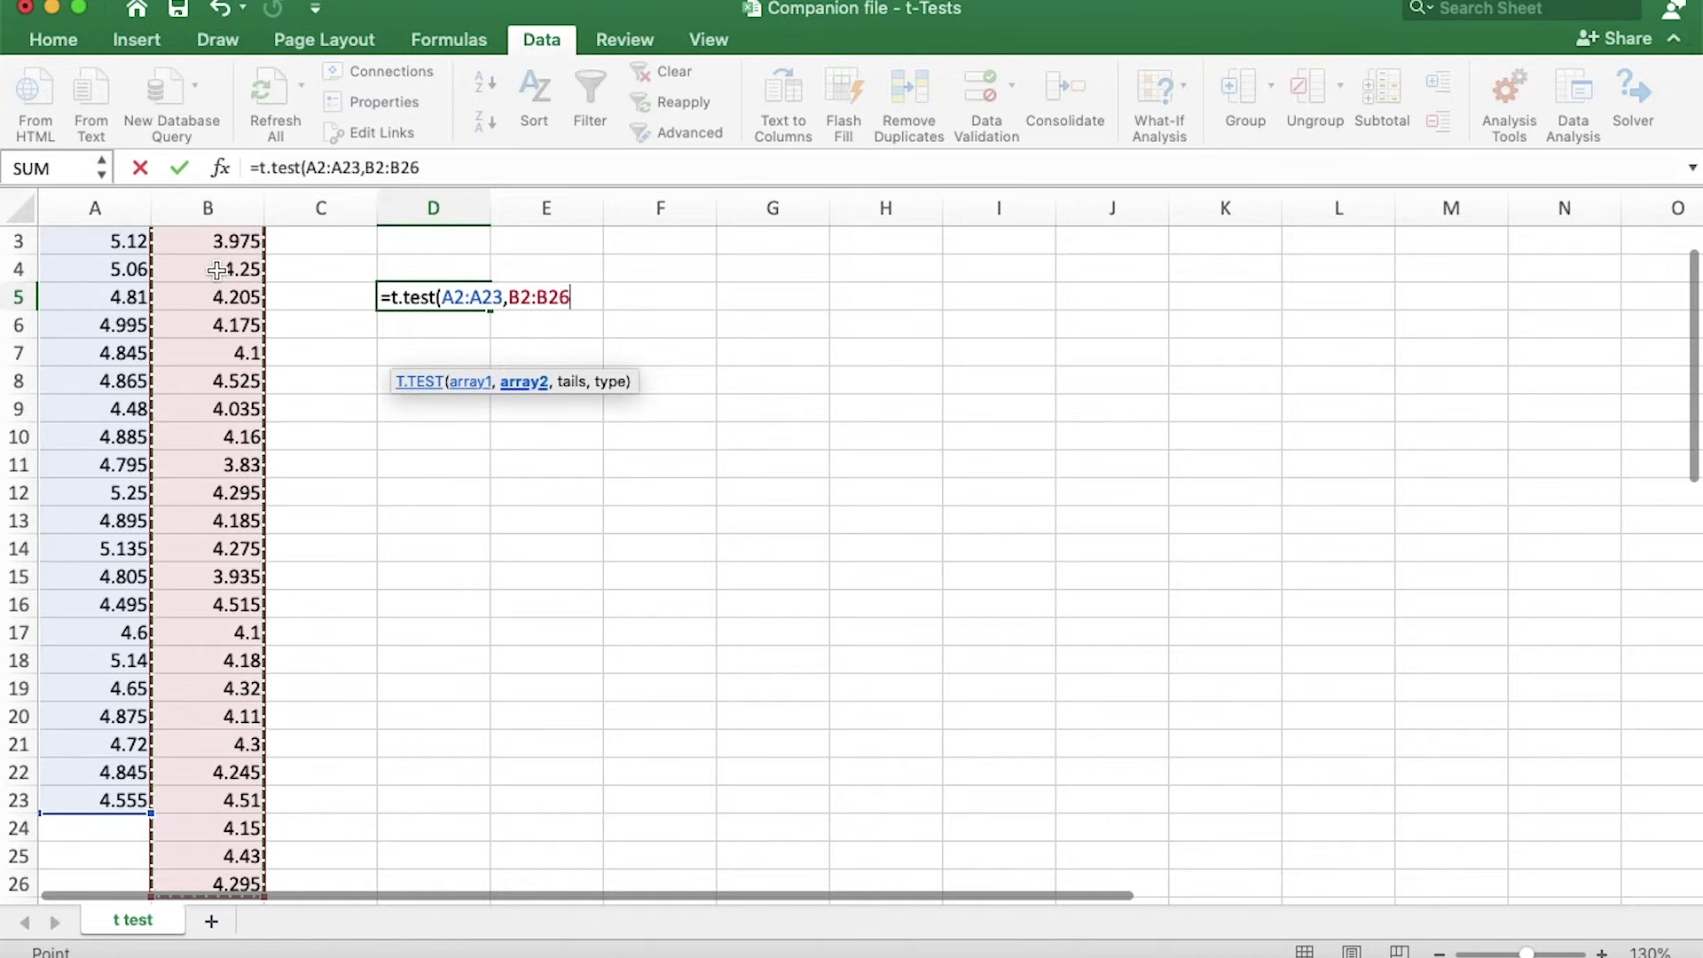
type(",")
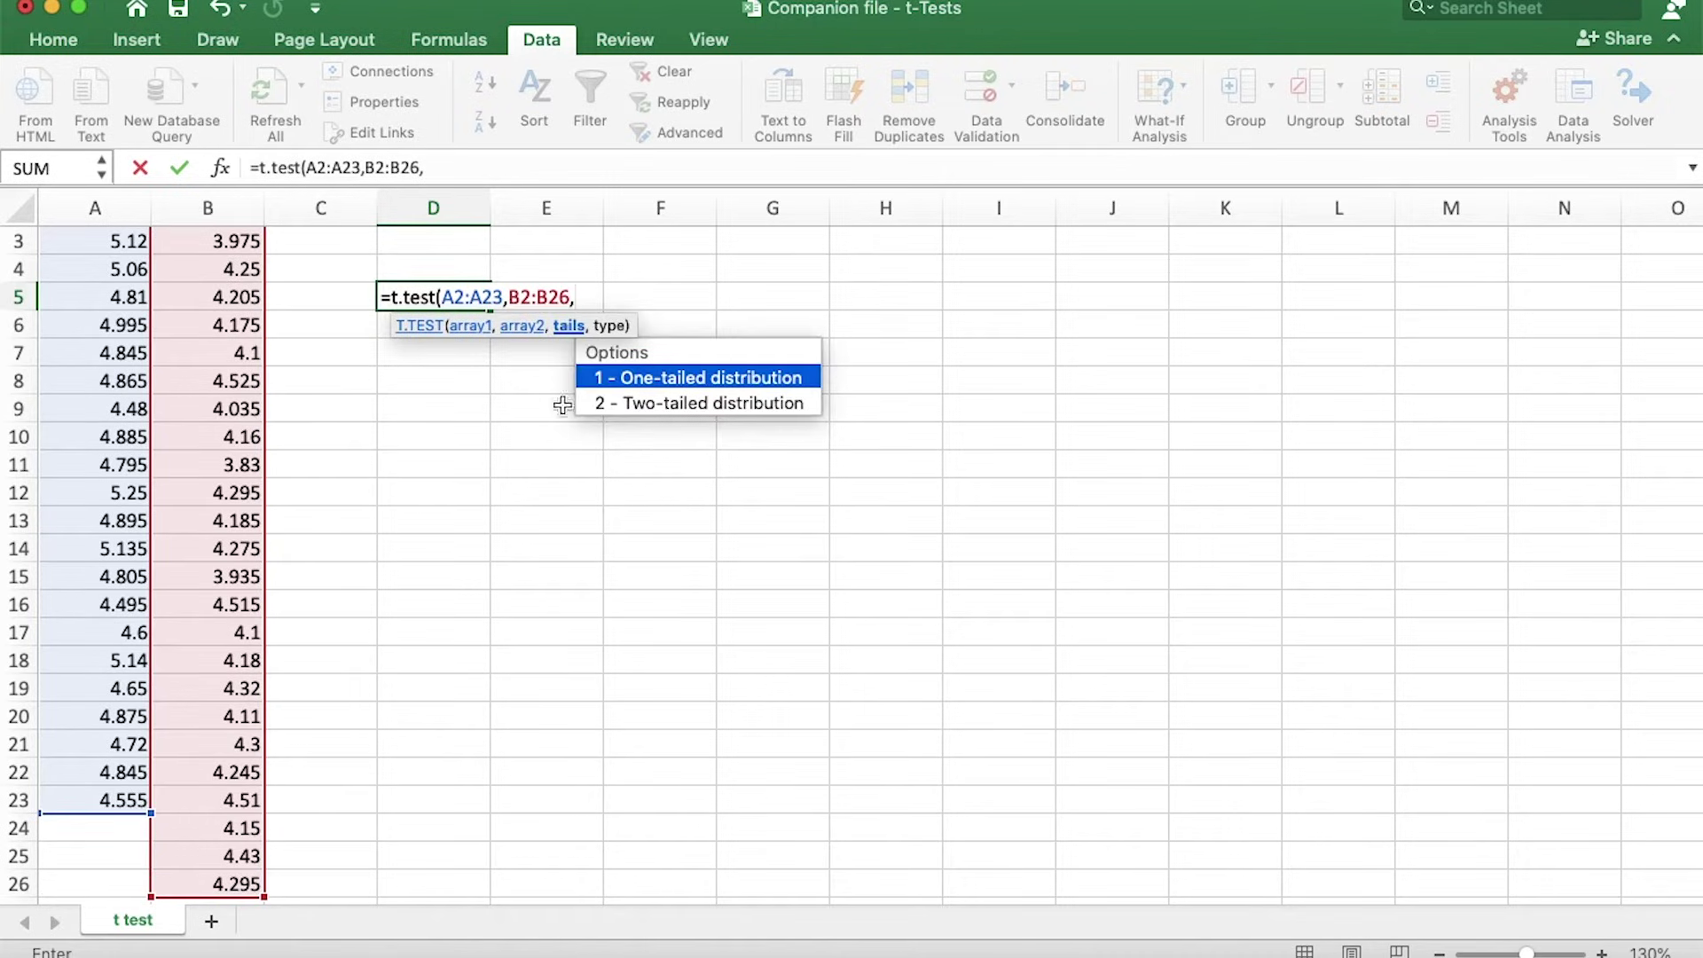
scroll(549, 603, "up", 2)
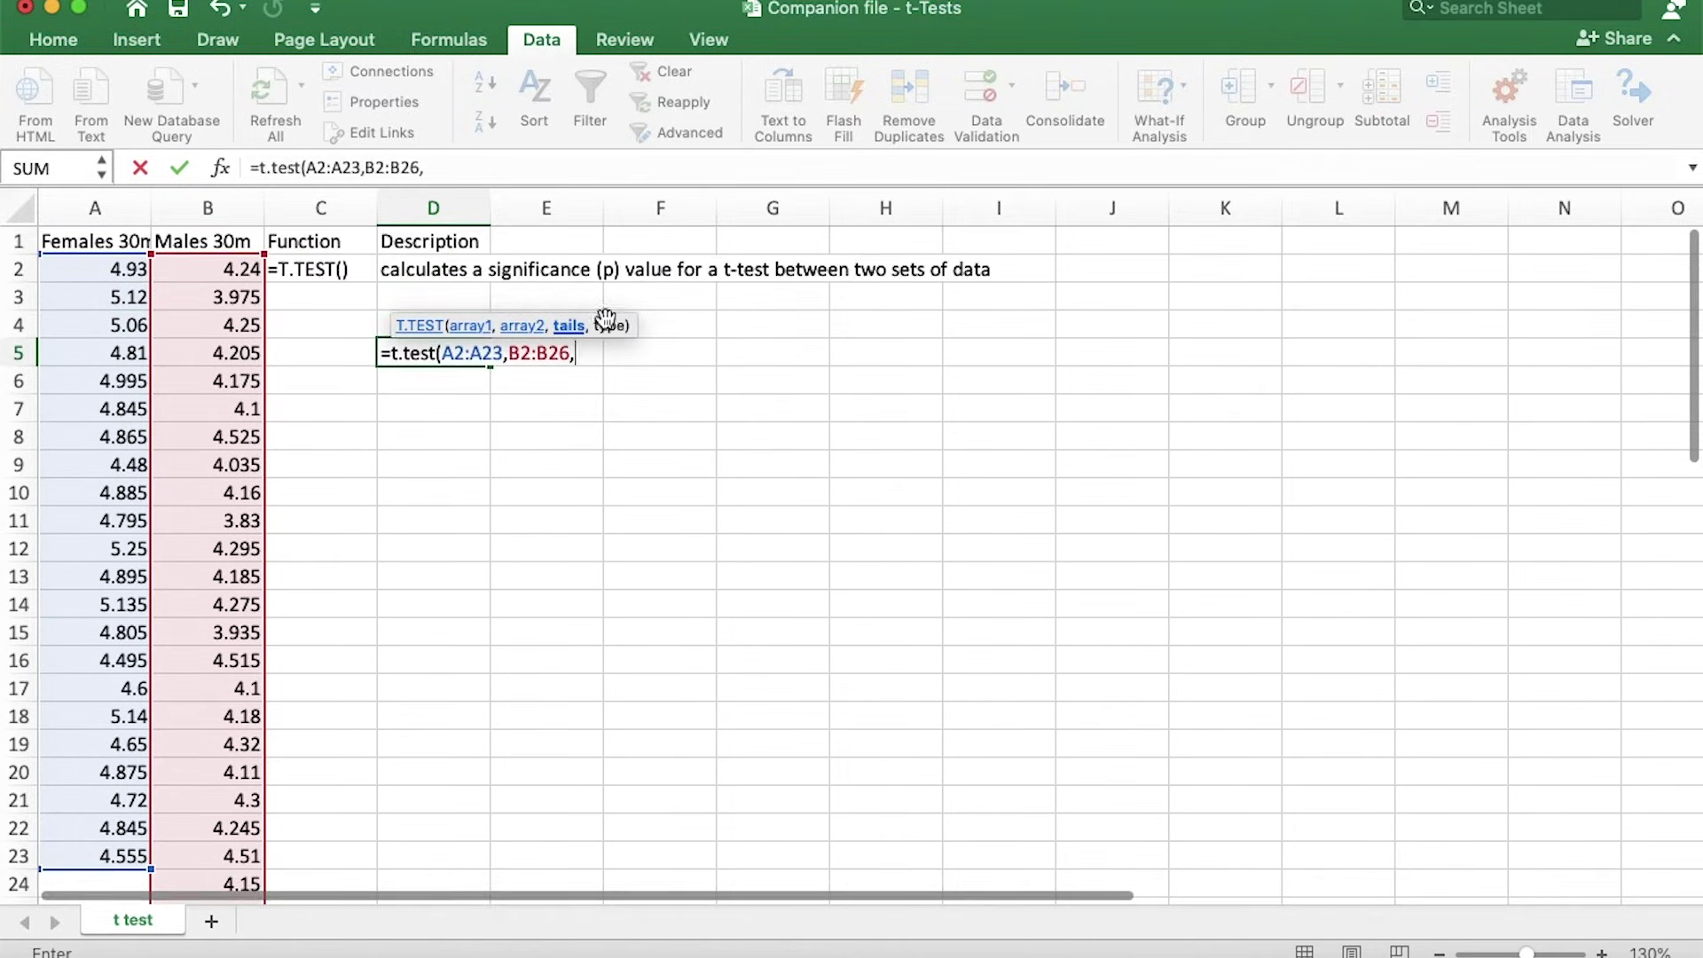
type("2")
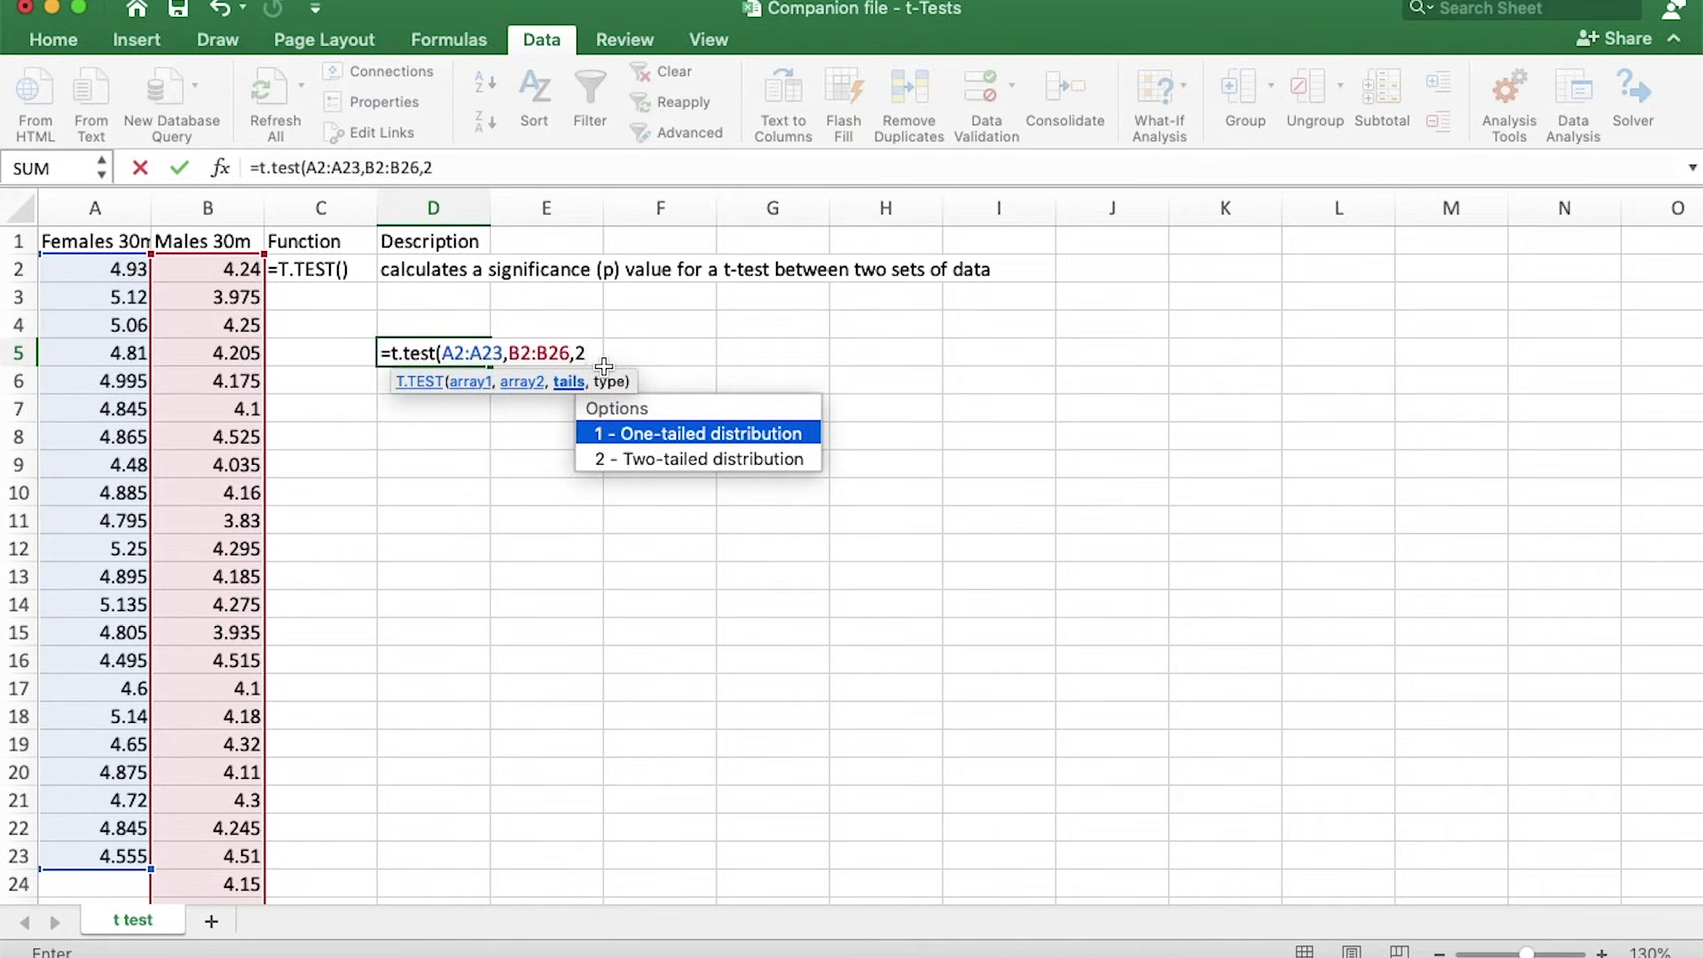
type(",")
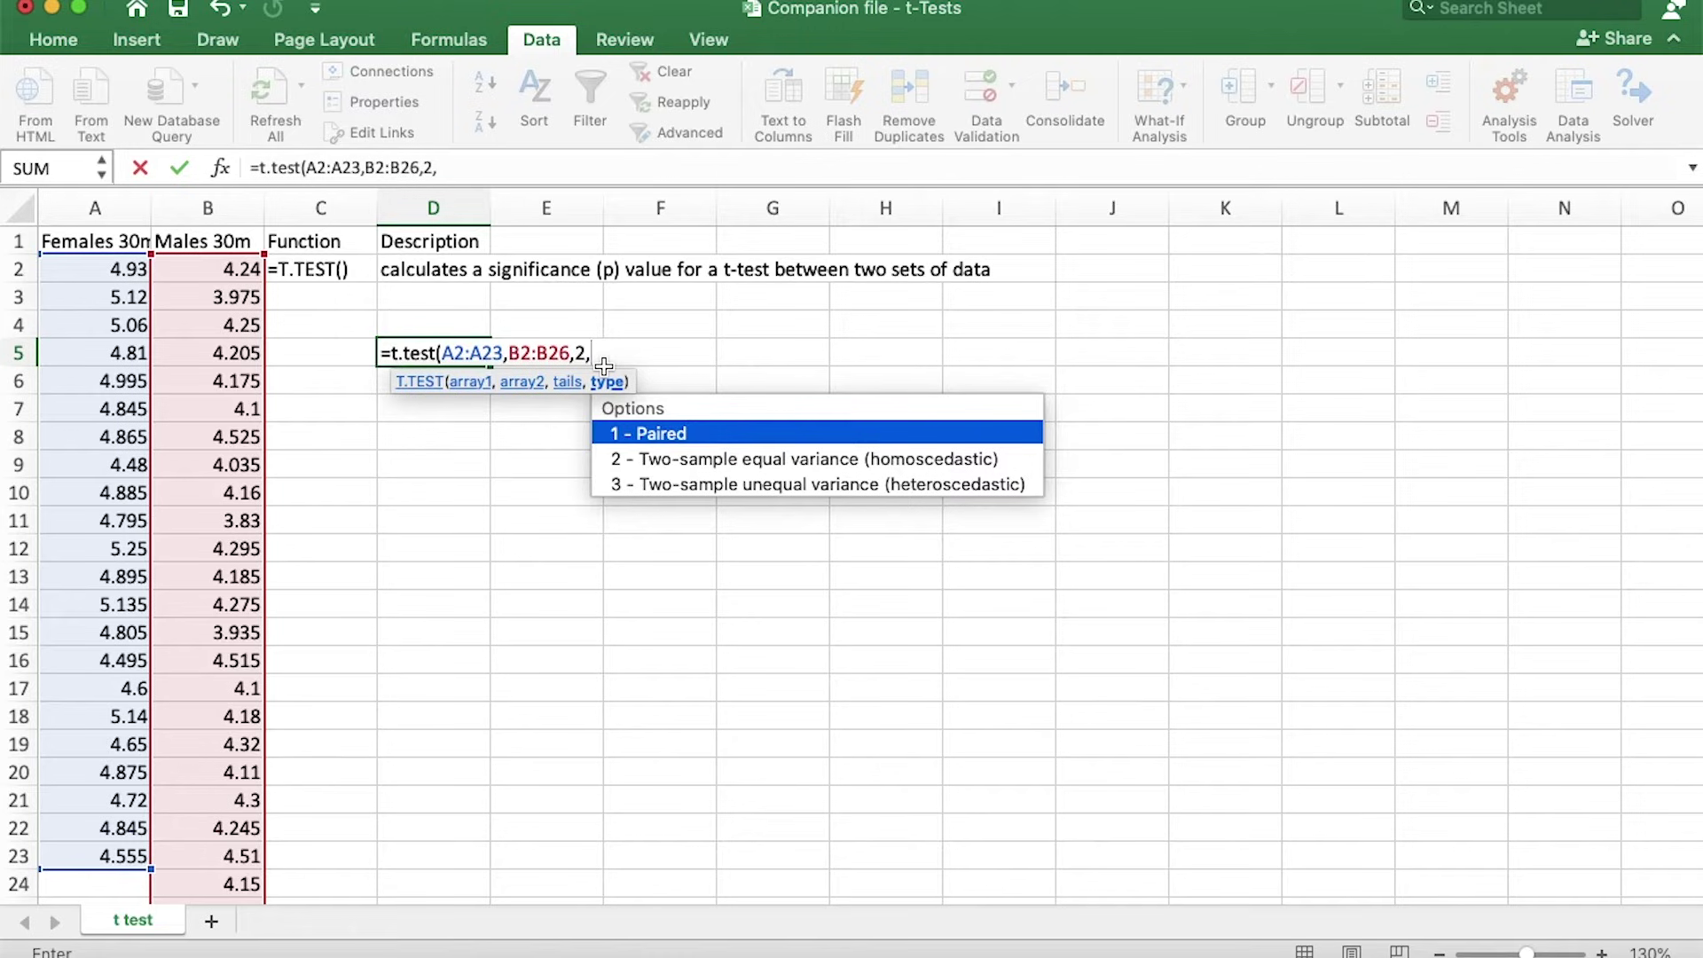
type("2)")
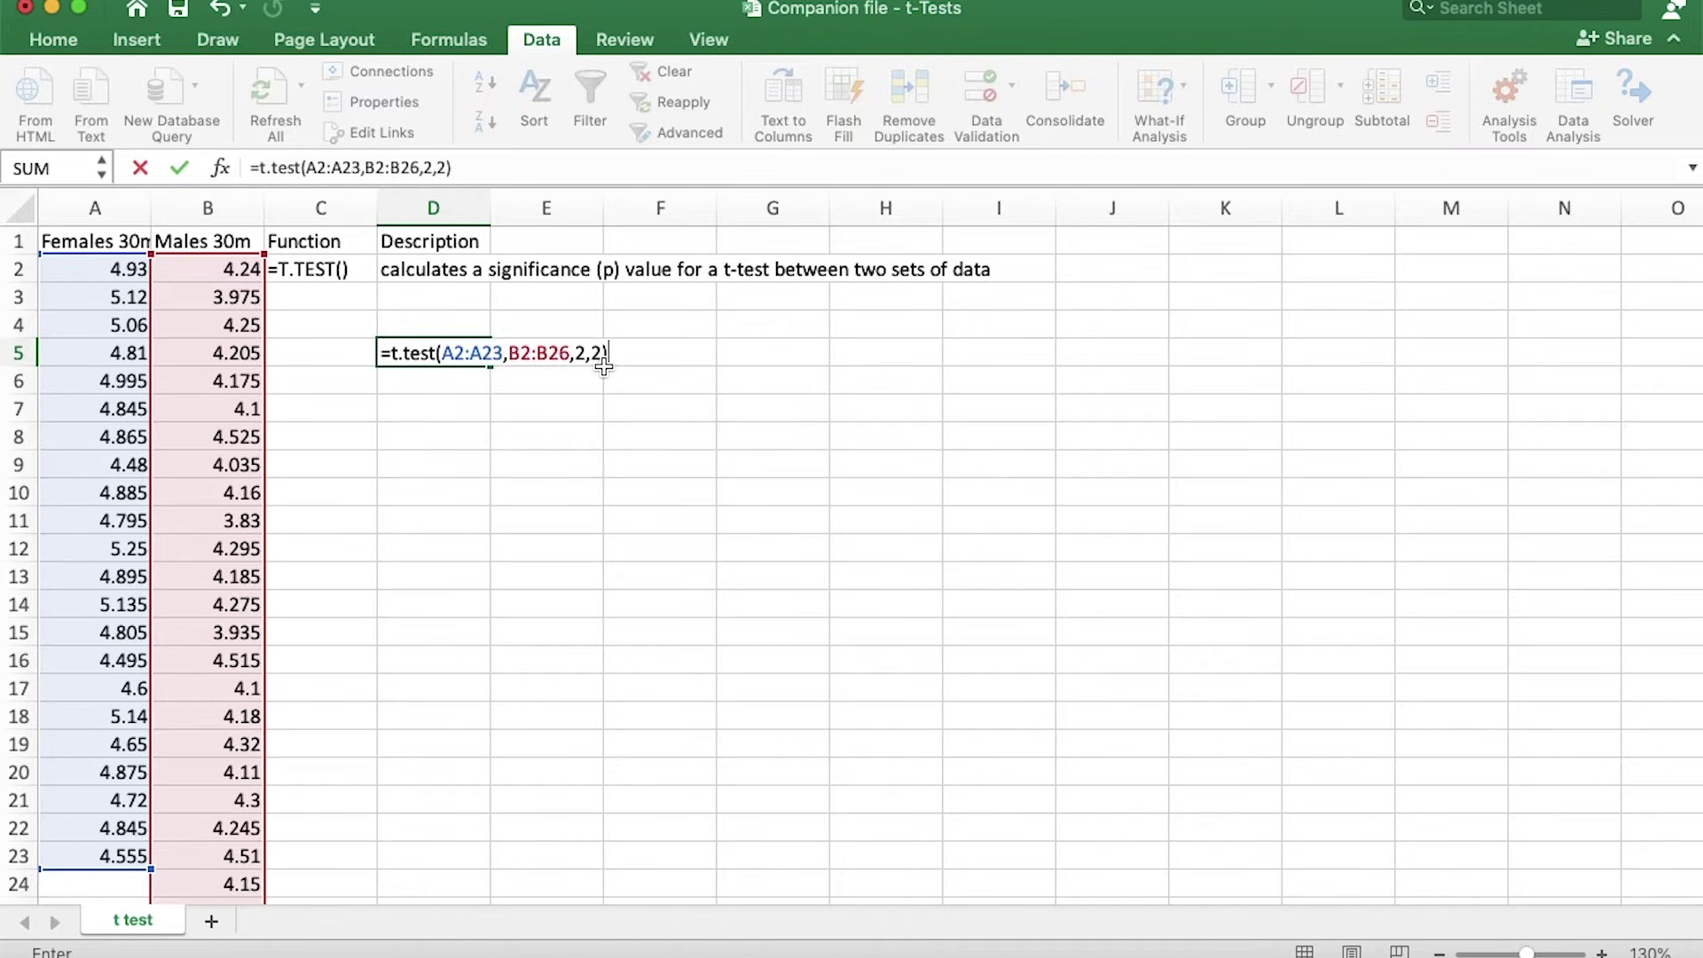
key("Return")
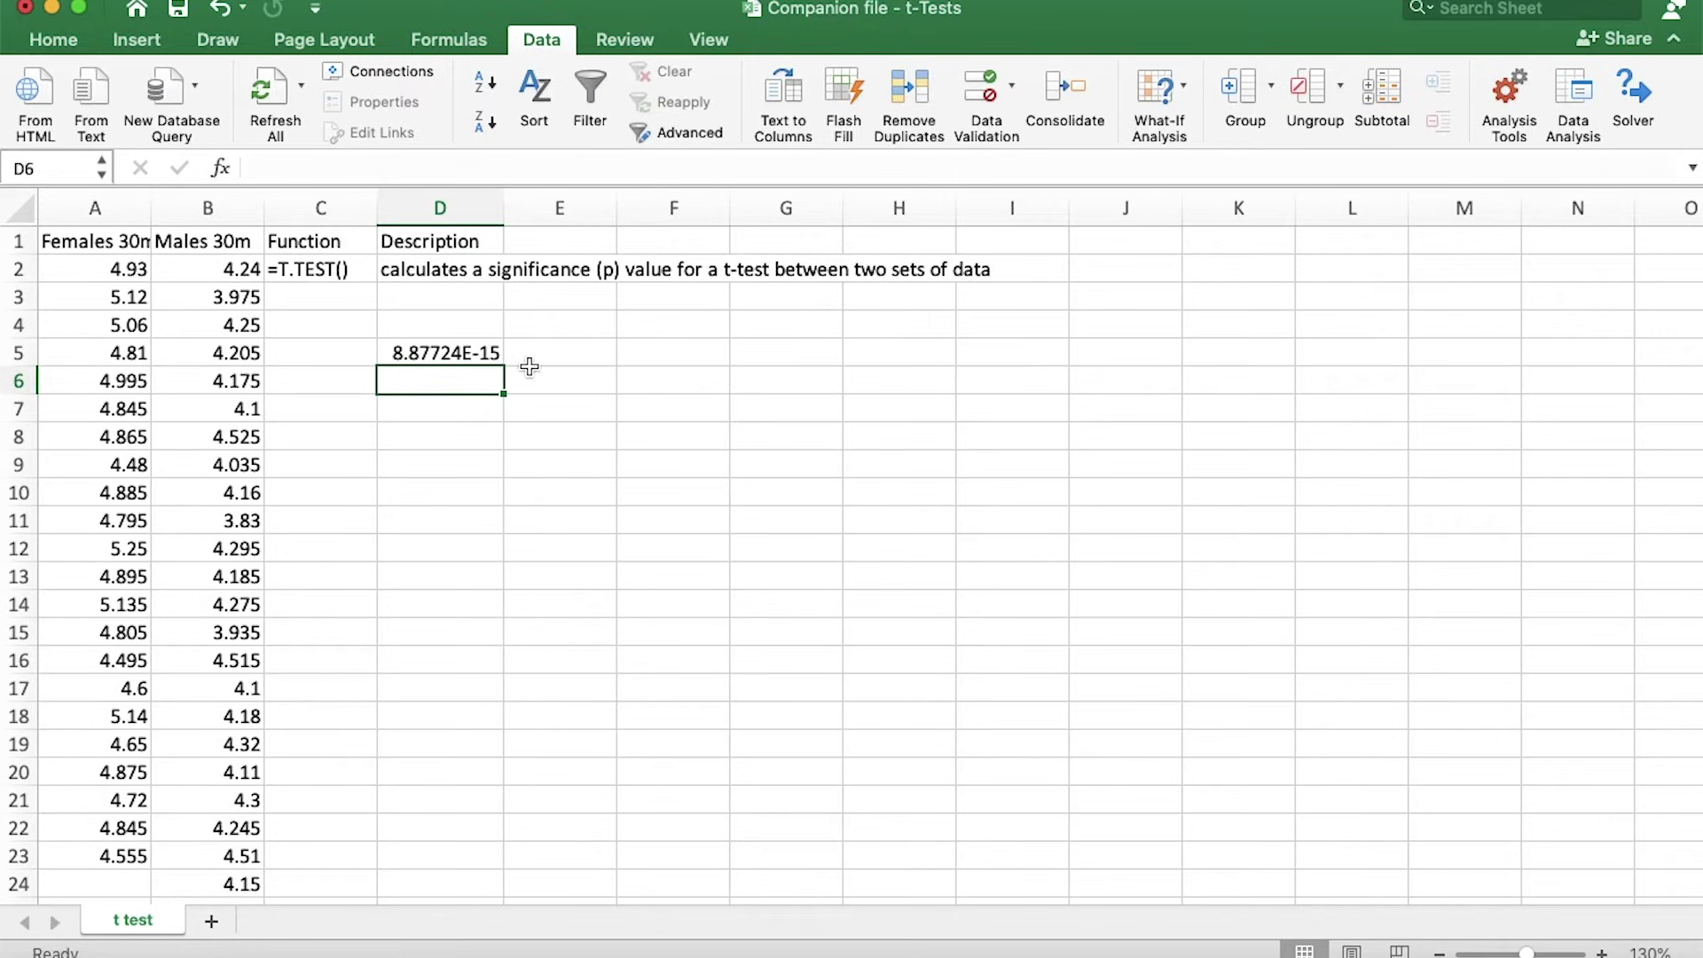
left_click(473, 355)
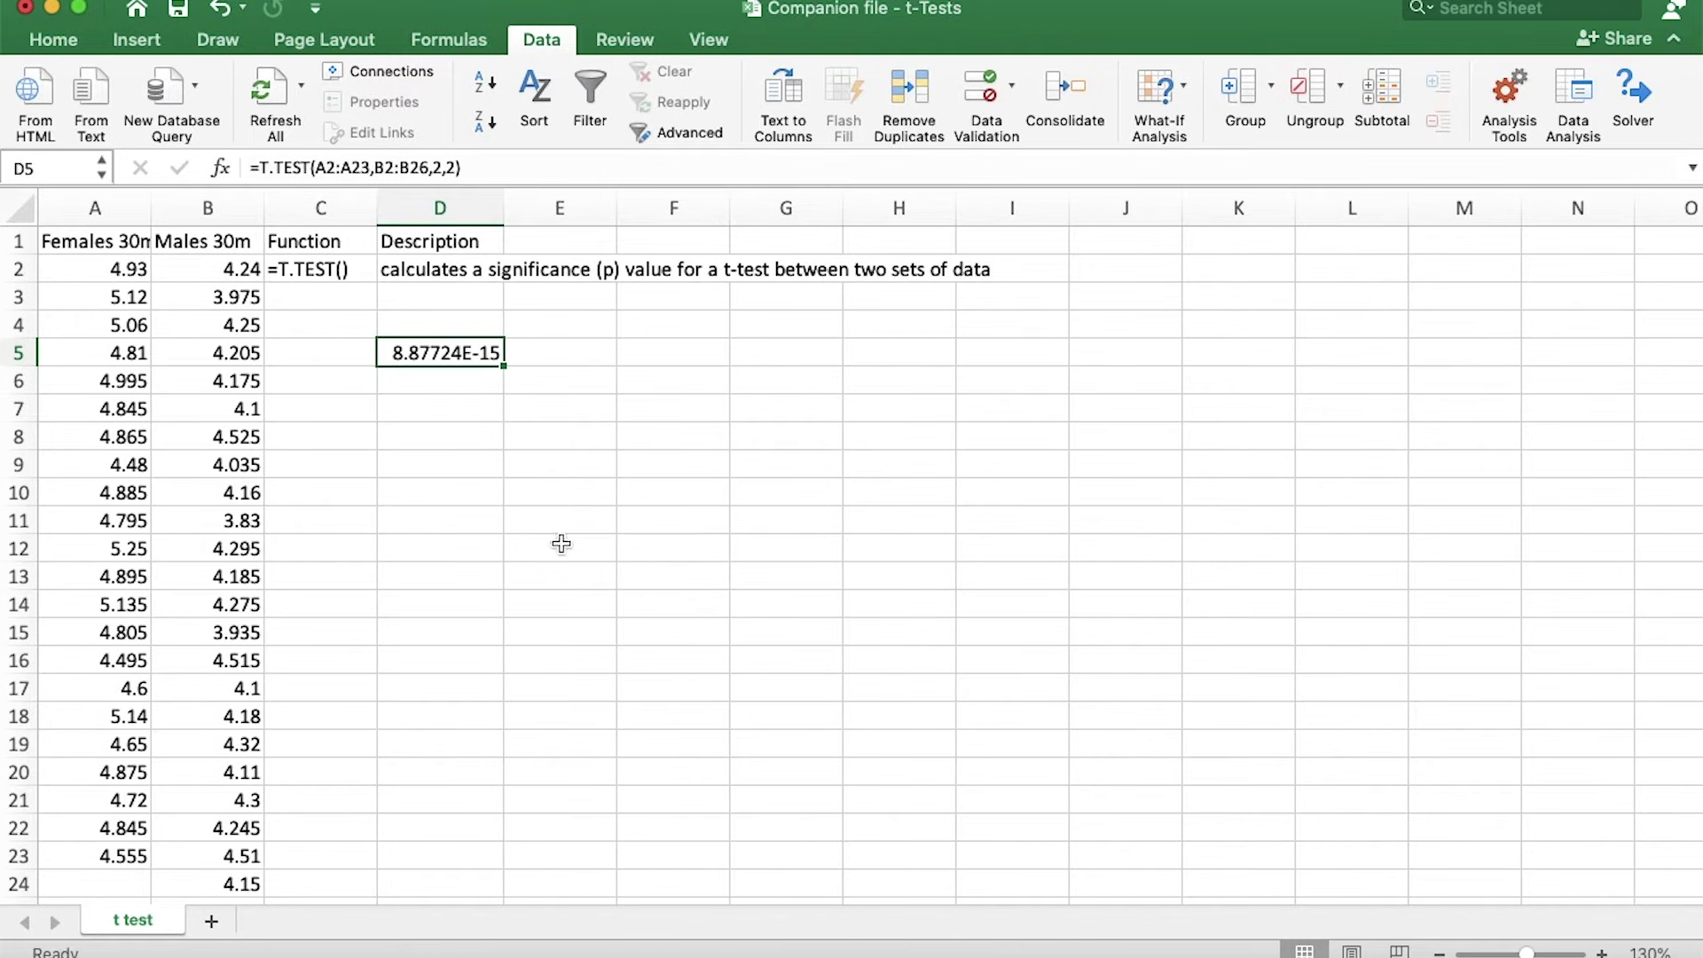
- Open the Data Analysis tool "t-Test: Two-Sample Assuming Equal Variances"
left_click(458, 448)
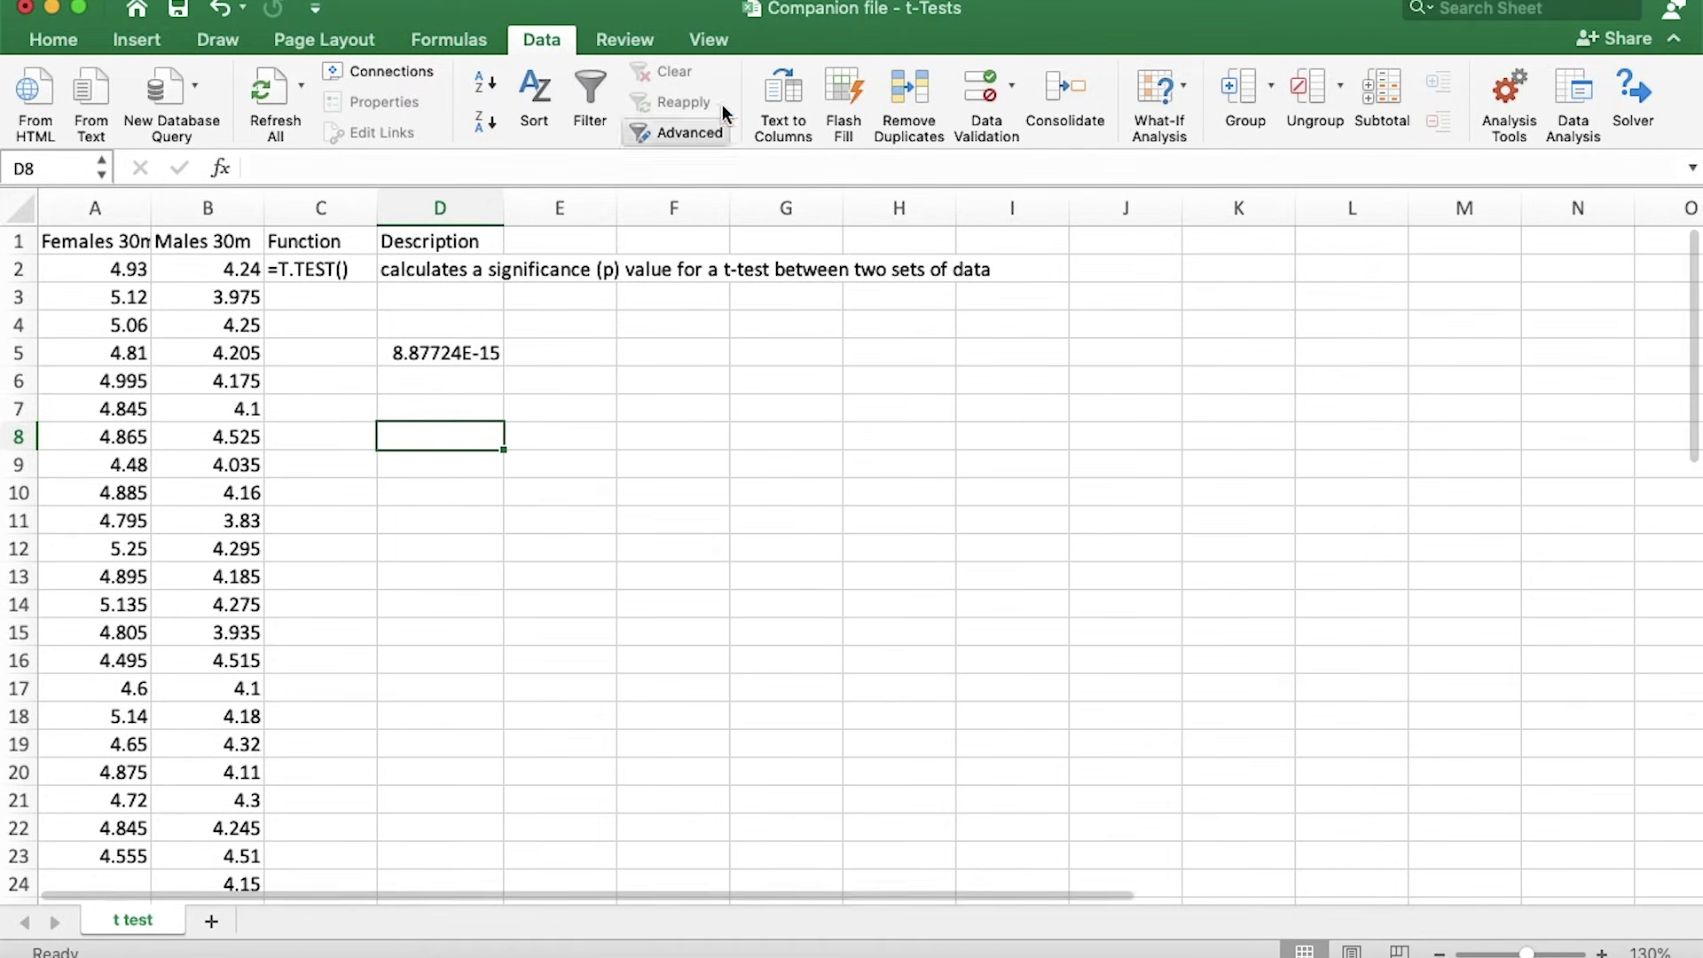
left_click(1573, 93)
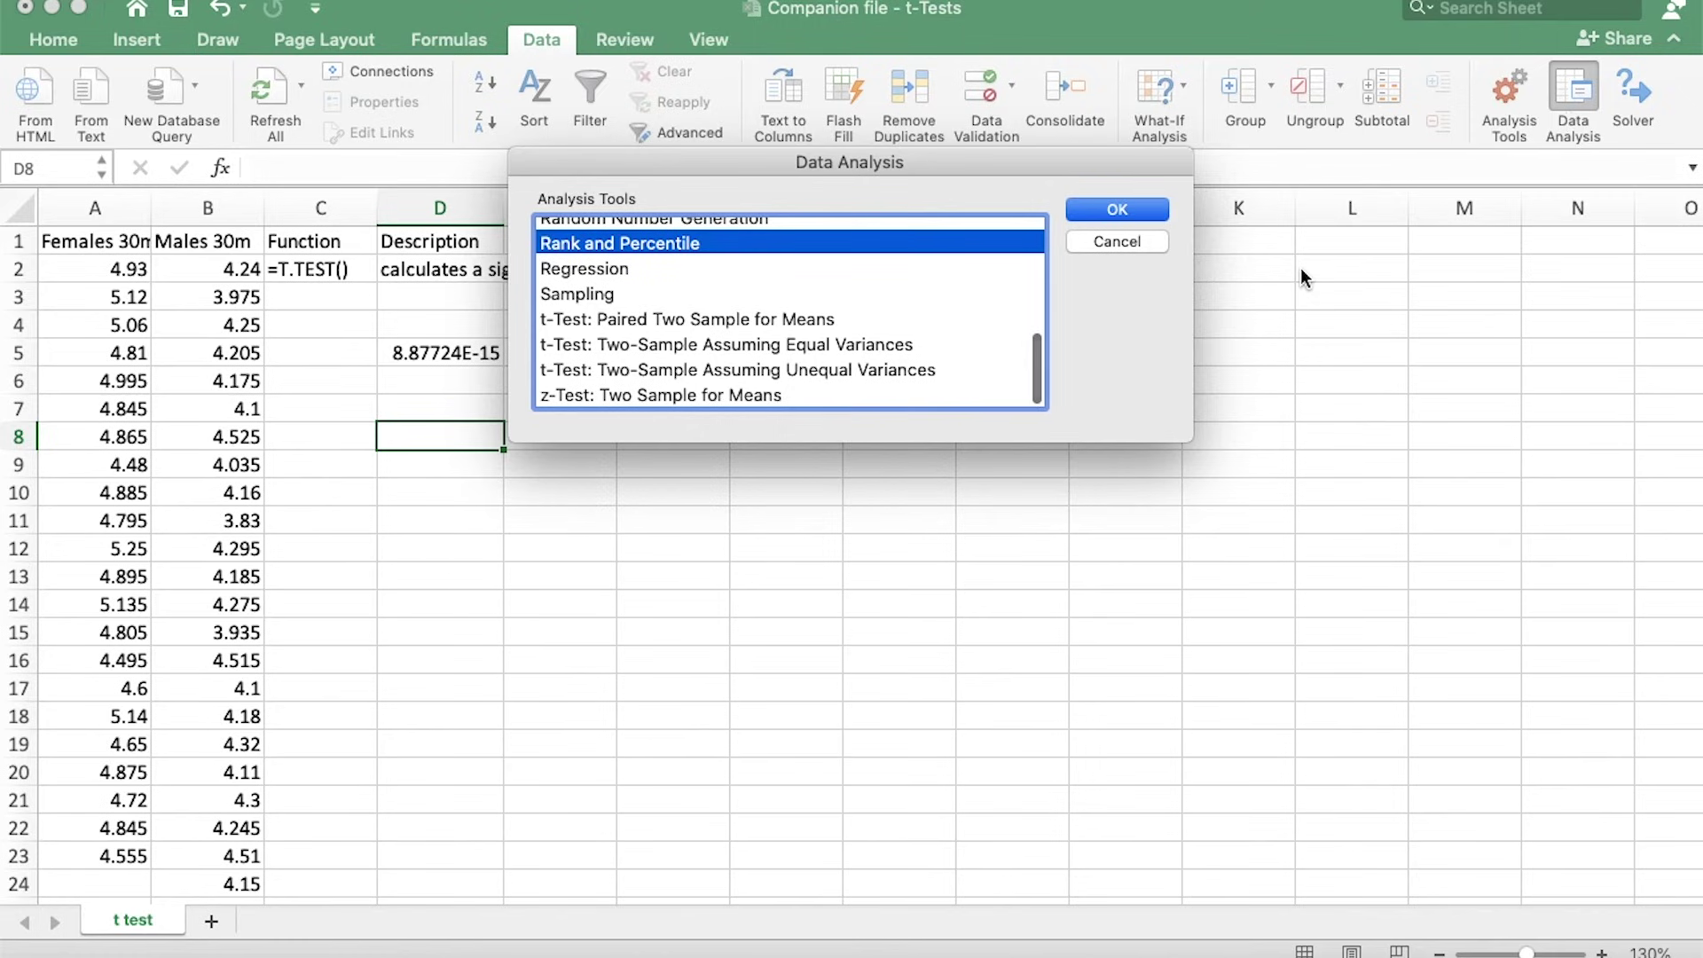
scroll(783, 276, "down", 2)
left_click(572, 319)
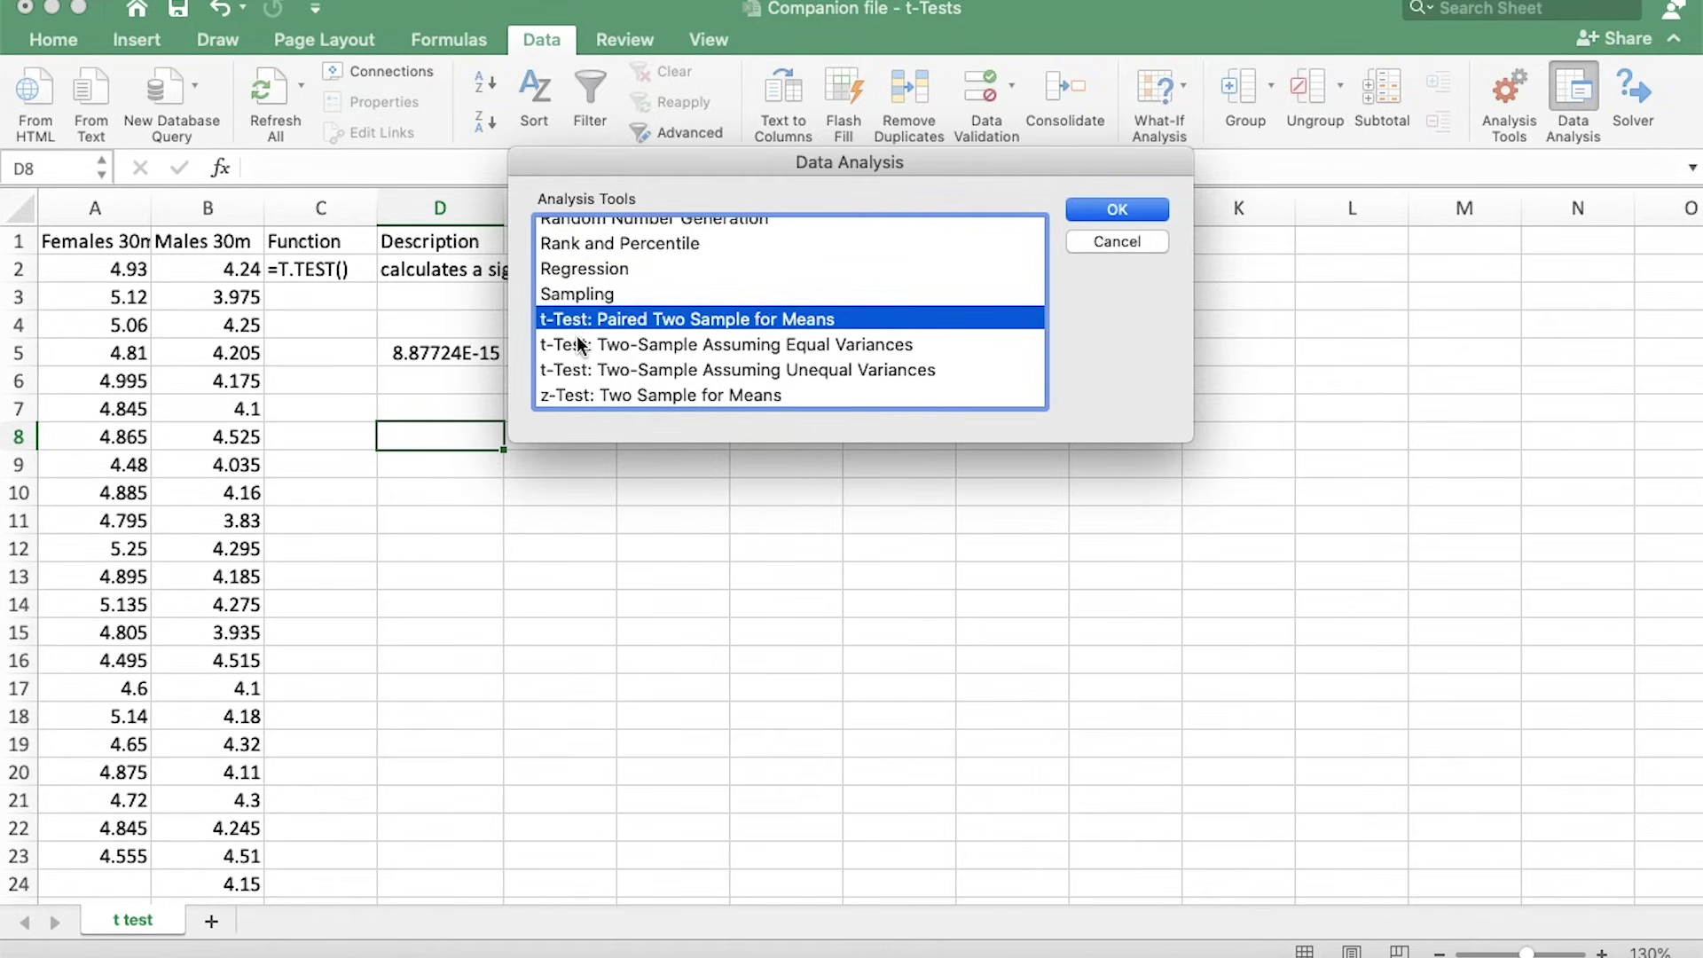
left_click(605, 346)
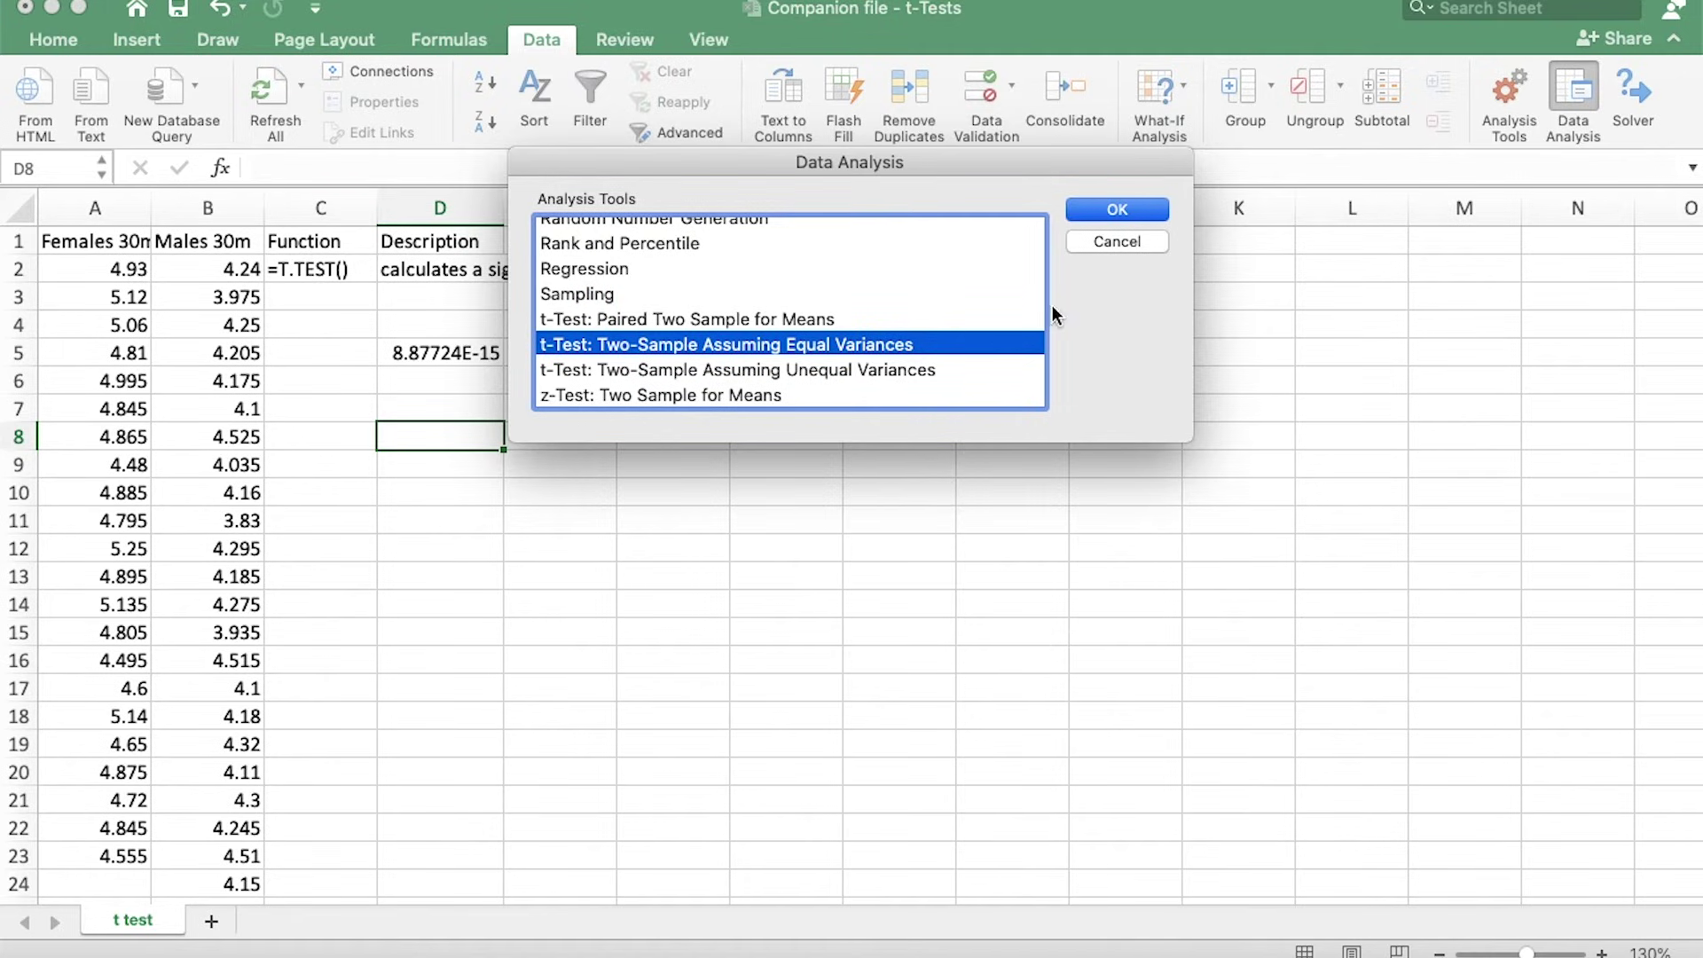
left_click(1100, 209)
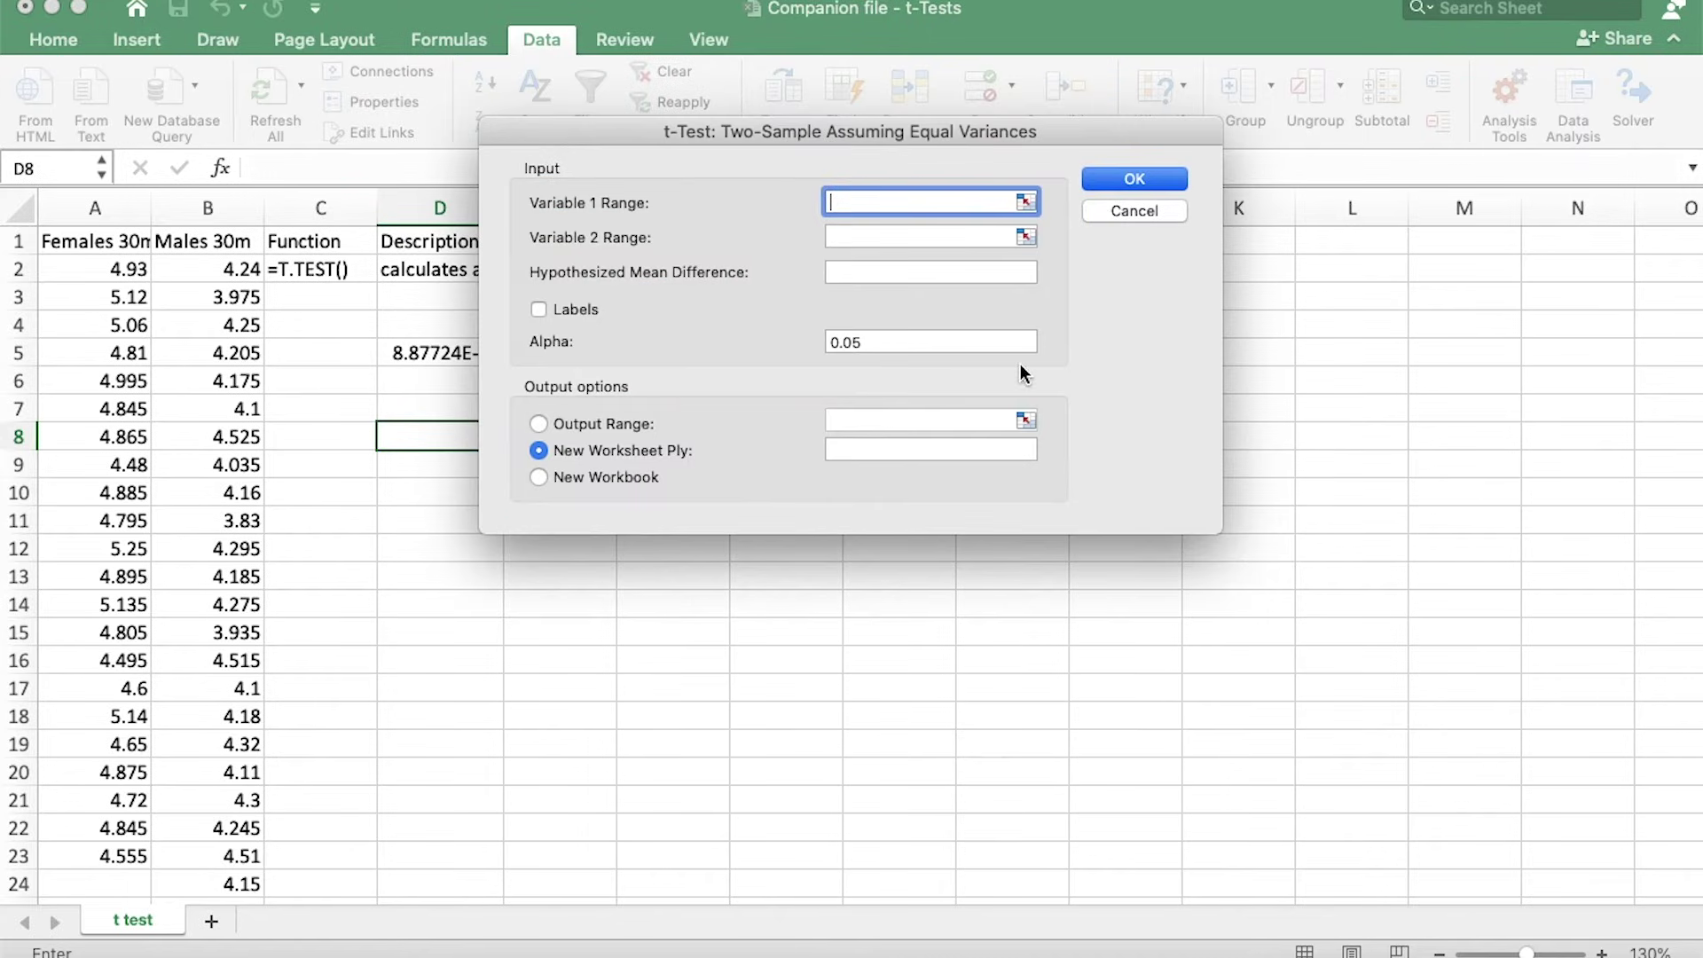
- Set the t-test's Variable 1 Range to $A$1:$A$23 and its Variable 2 Range to $B$1:$B$26, including the column headings
left_click(130, 268)
key("Up")
key("super+shift+Down")
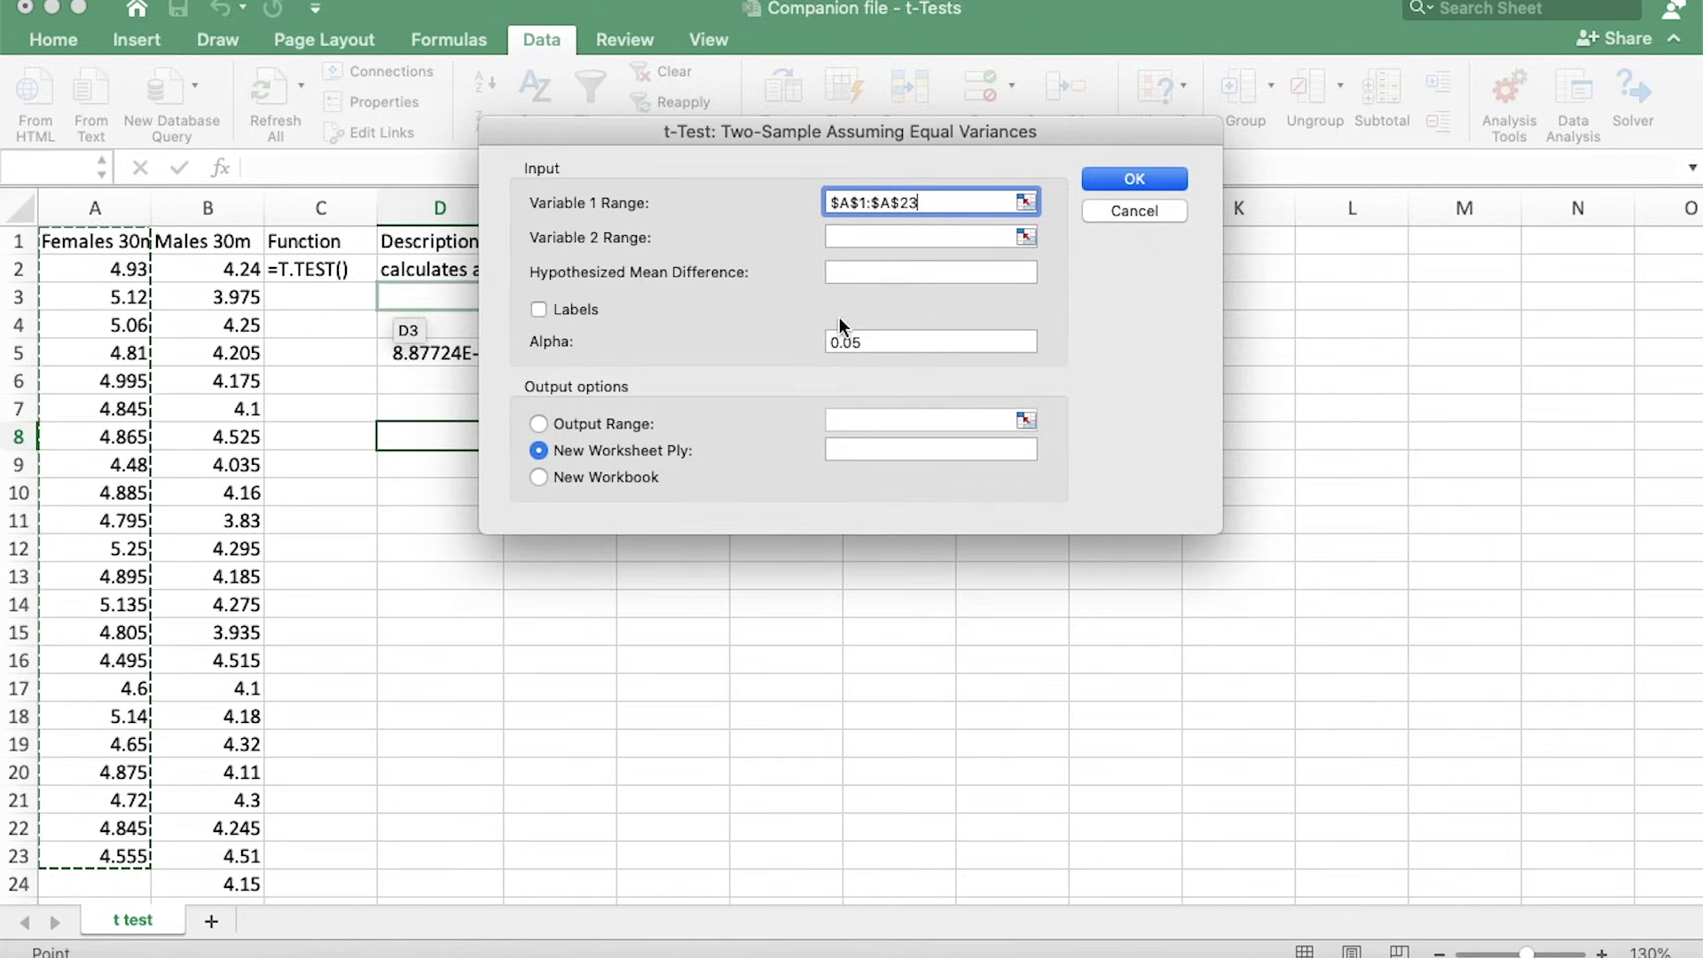
left_click(893, 235)
left_click(227, 247)
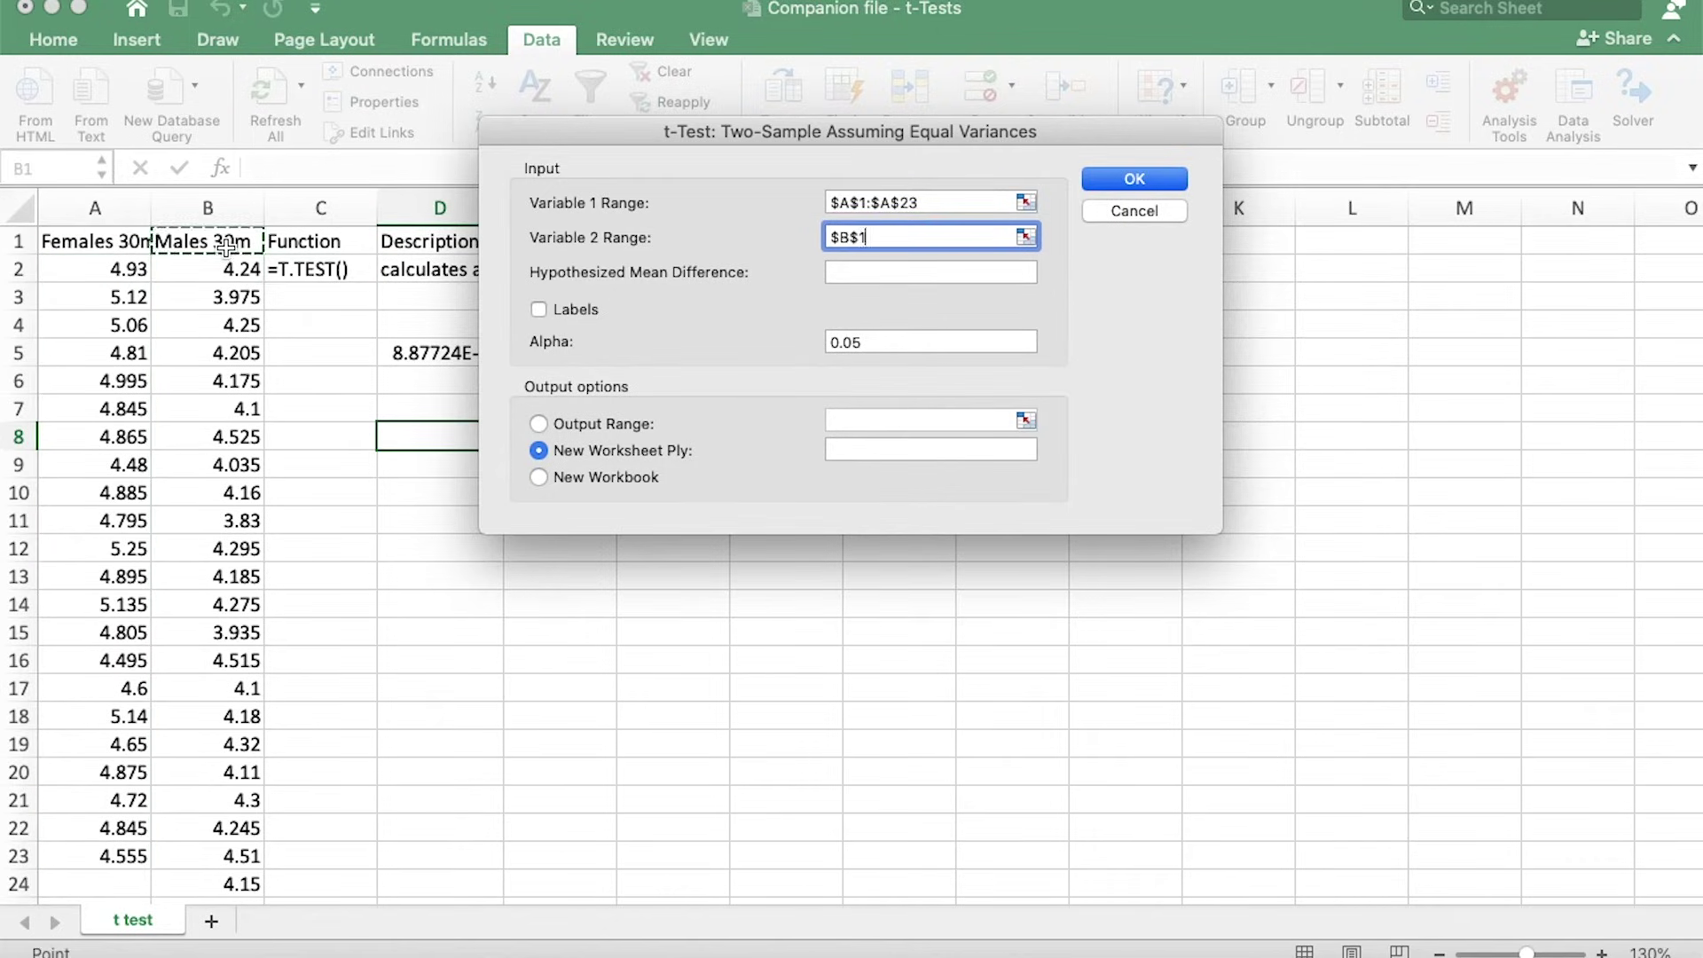
key("super+shift+Down")
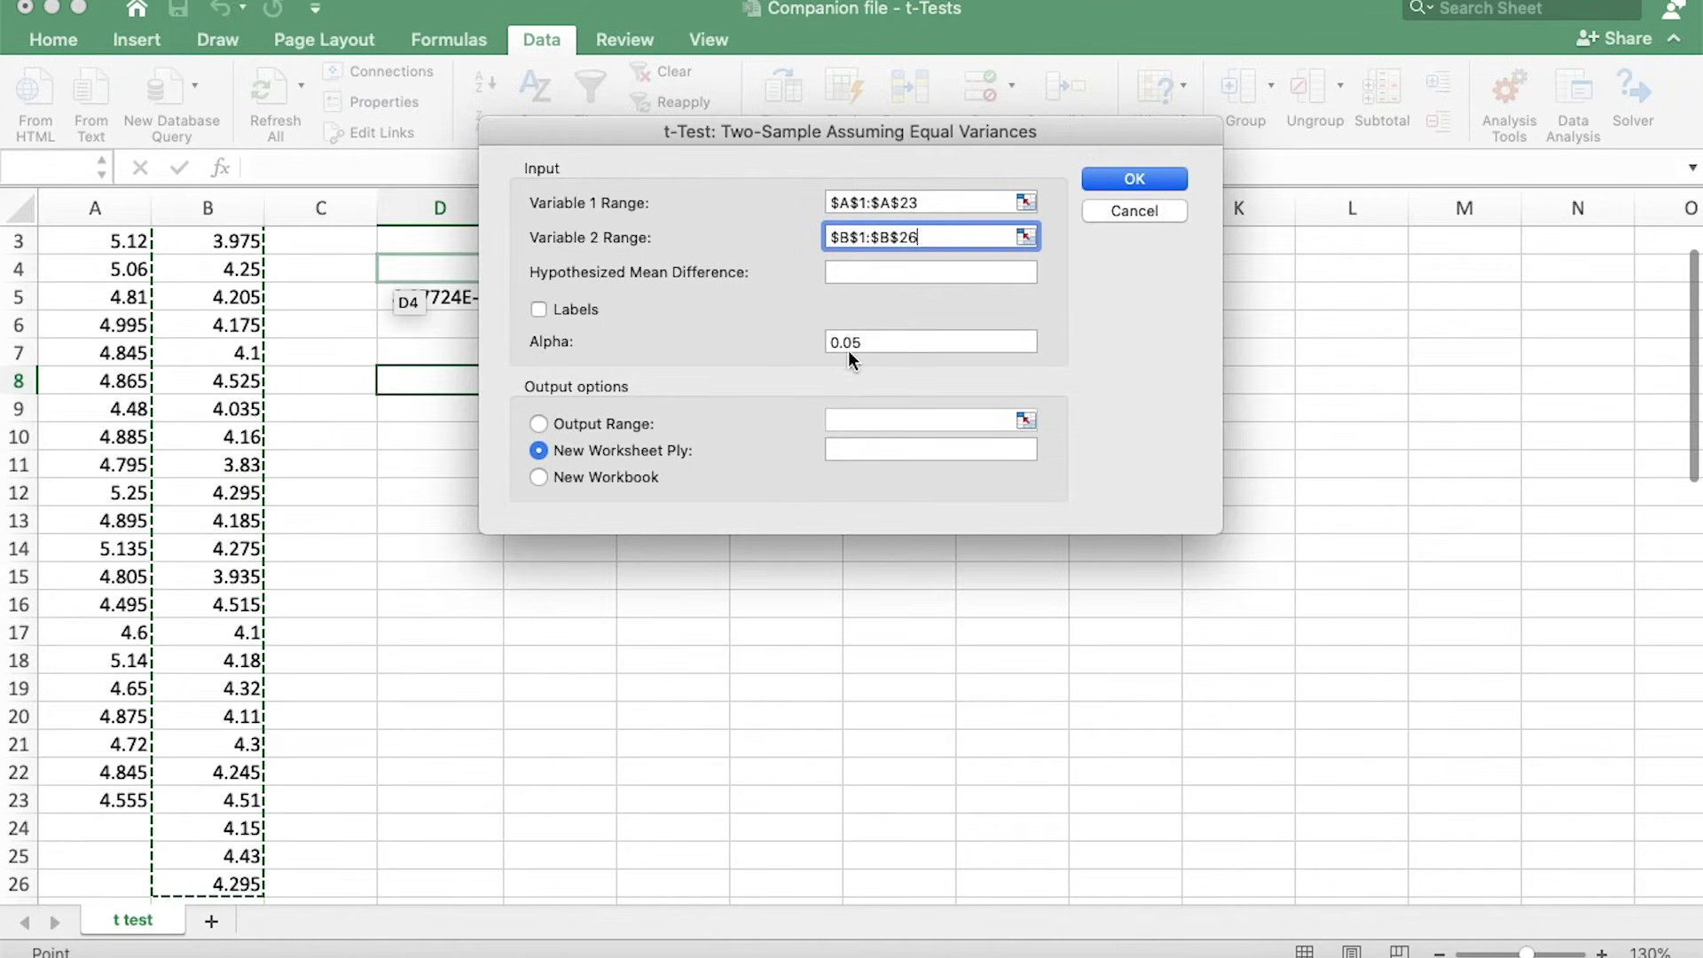
- Run the equal-variance t-test with Labels enabled, alpha 0.05 and the output range set to $D$8
left_click(875, 273)
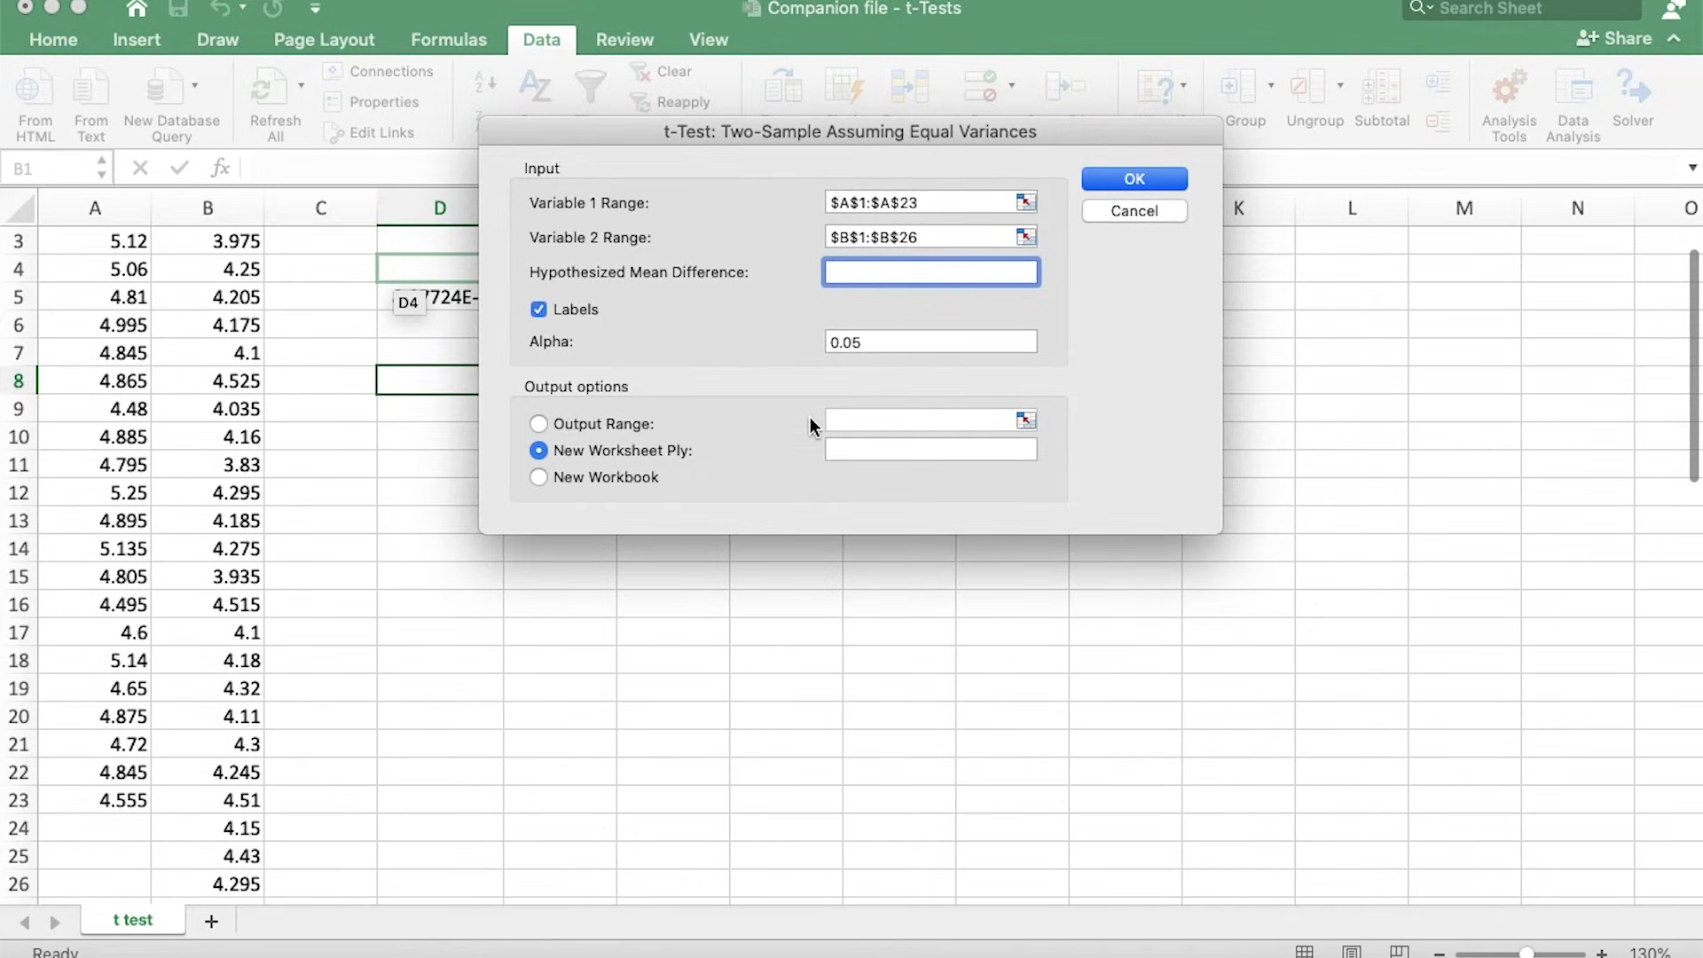
left_click(882, 344)
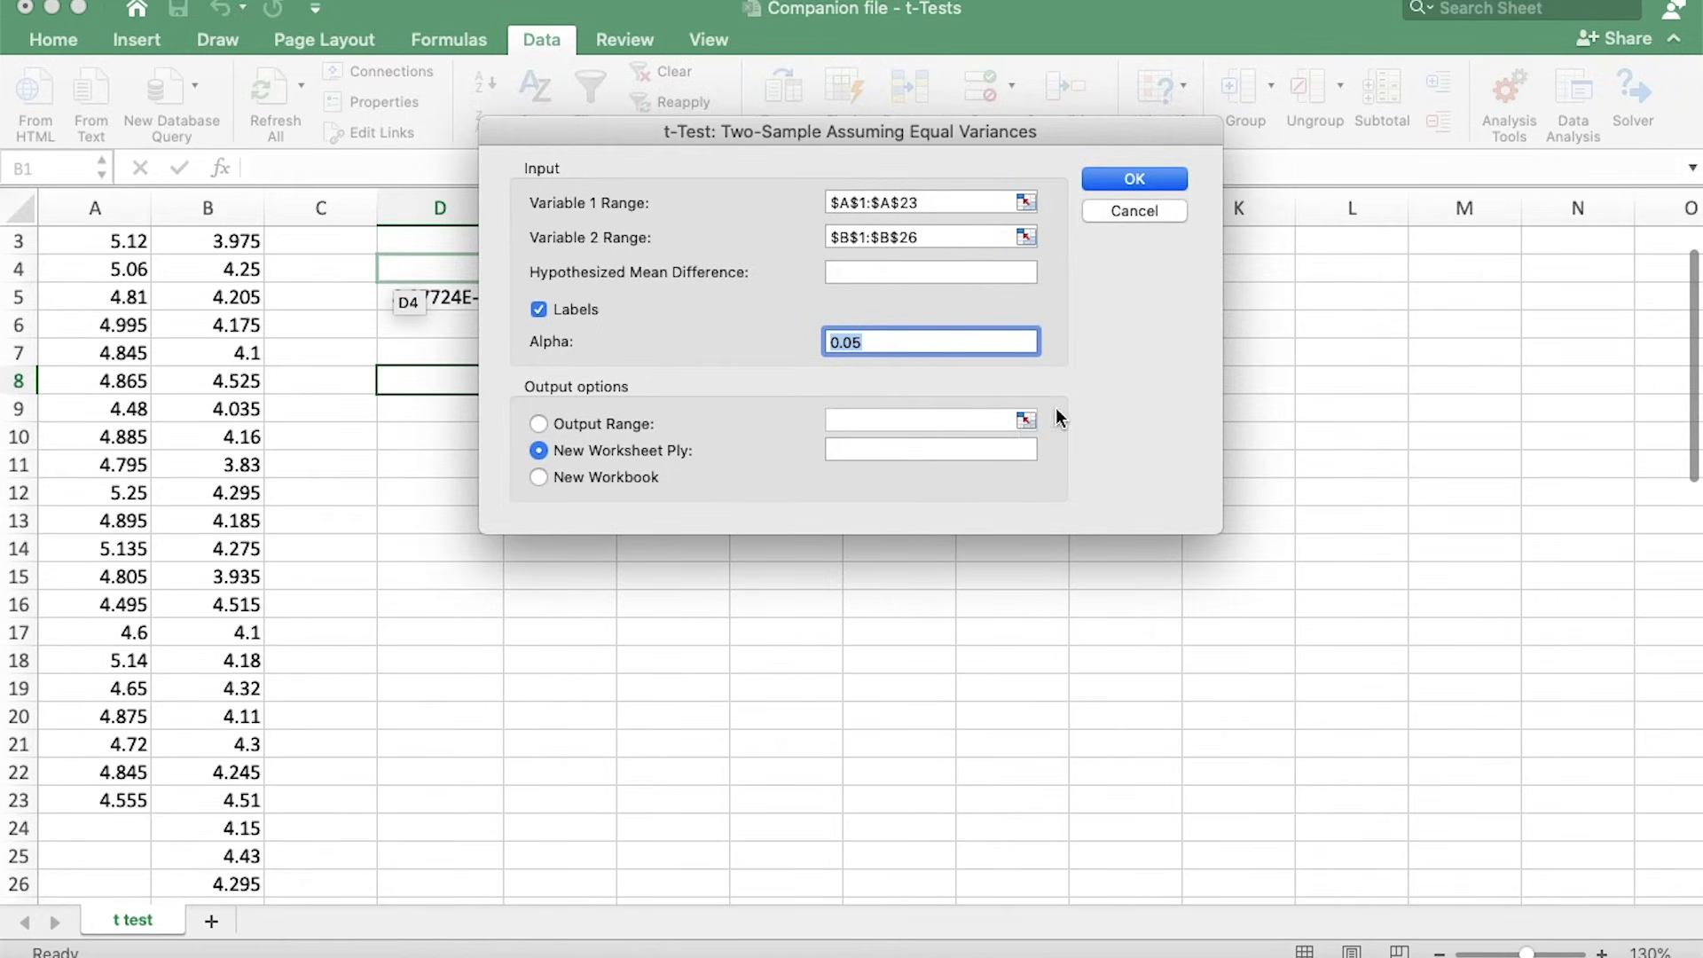
left_click(604, 429)
left_click(935, 423)
left_click(1027, 421)
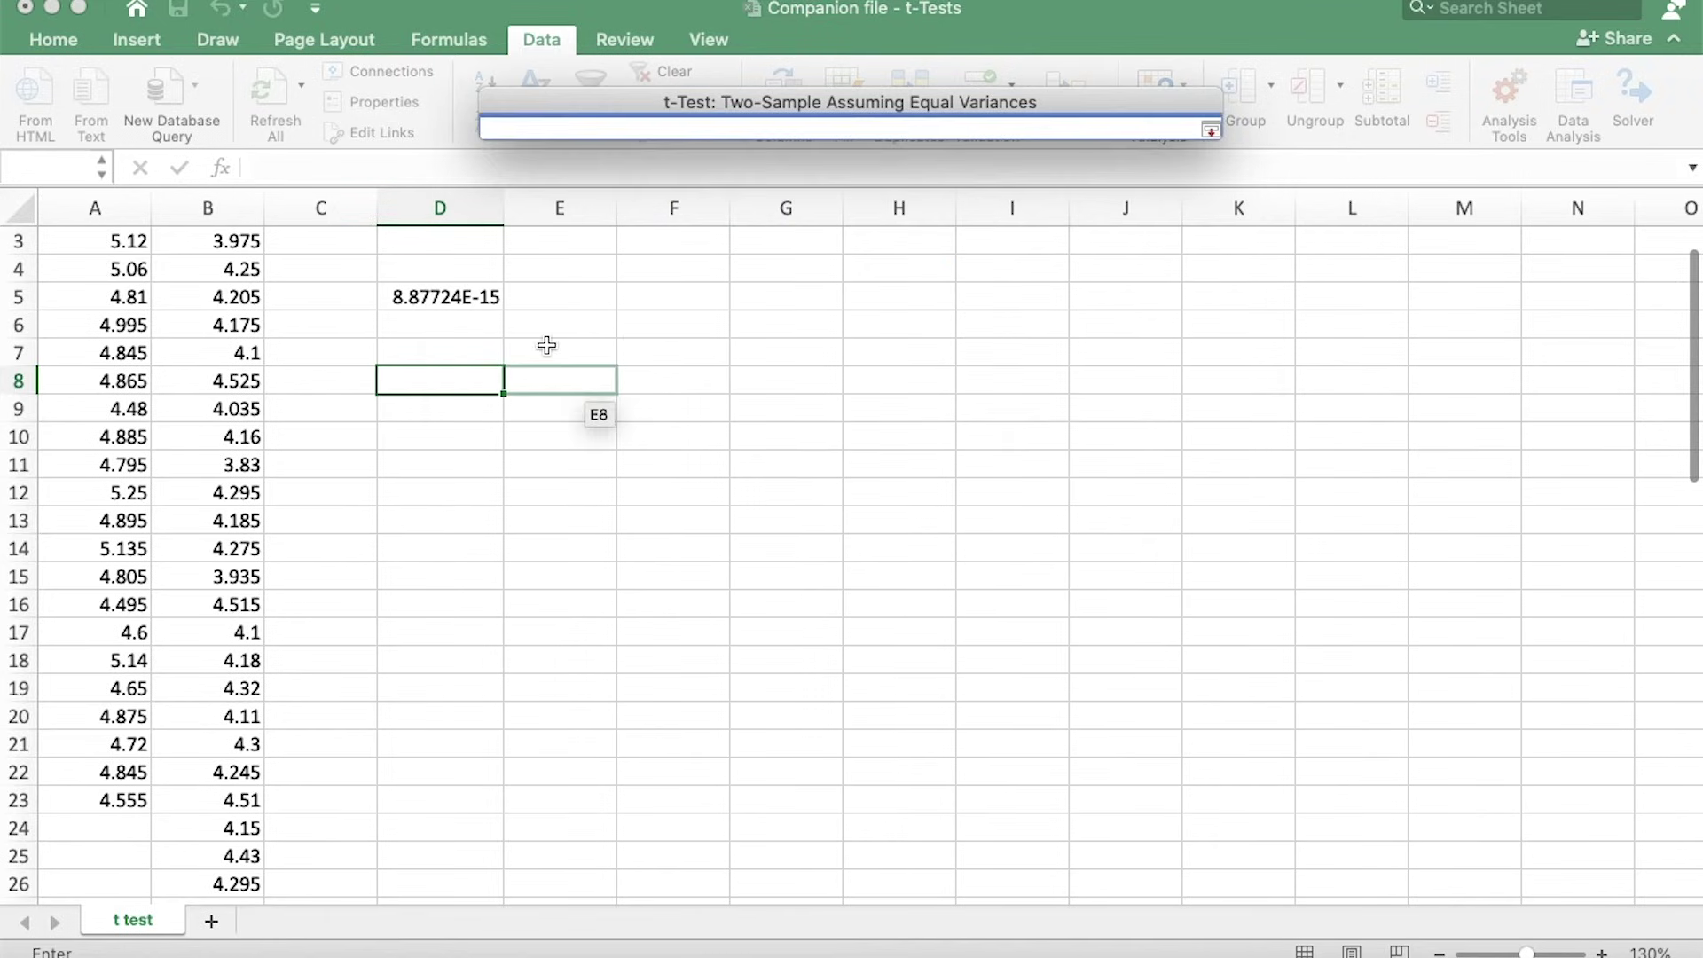
left_click(455, 388)
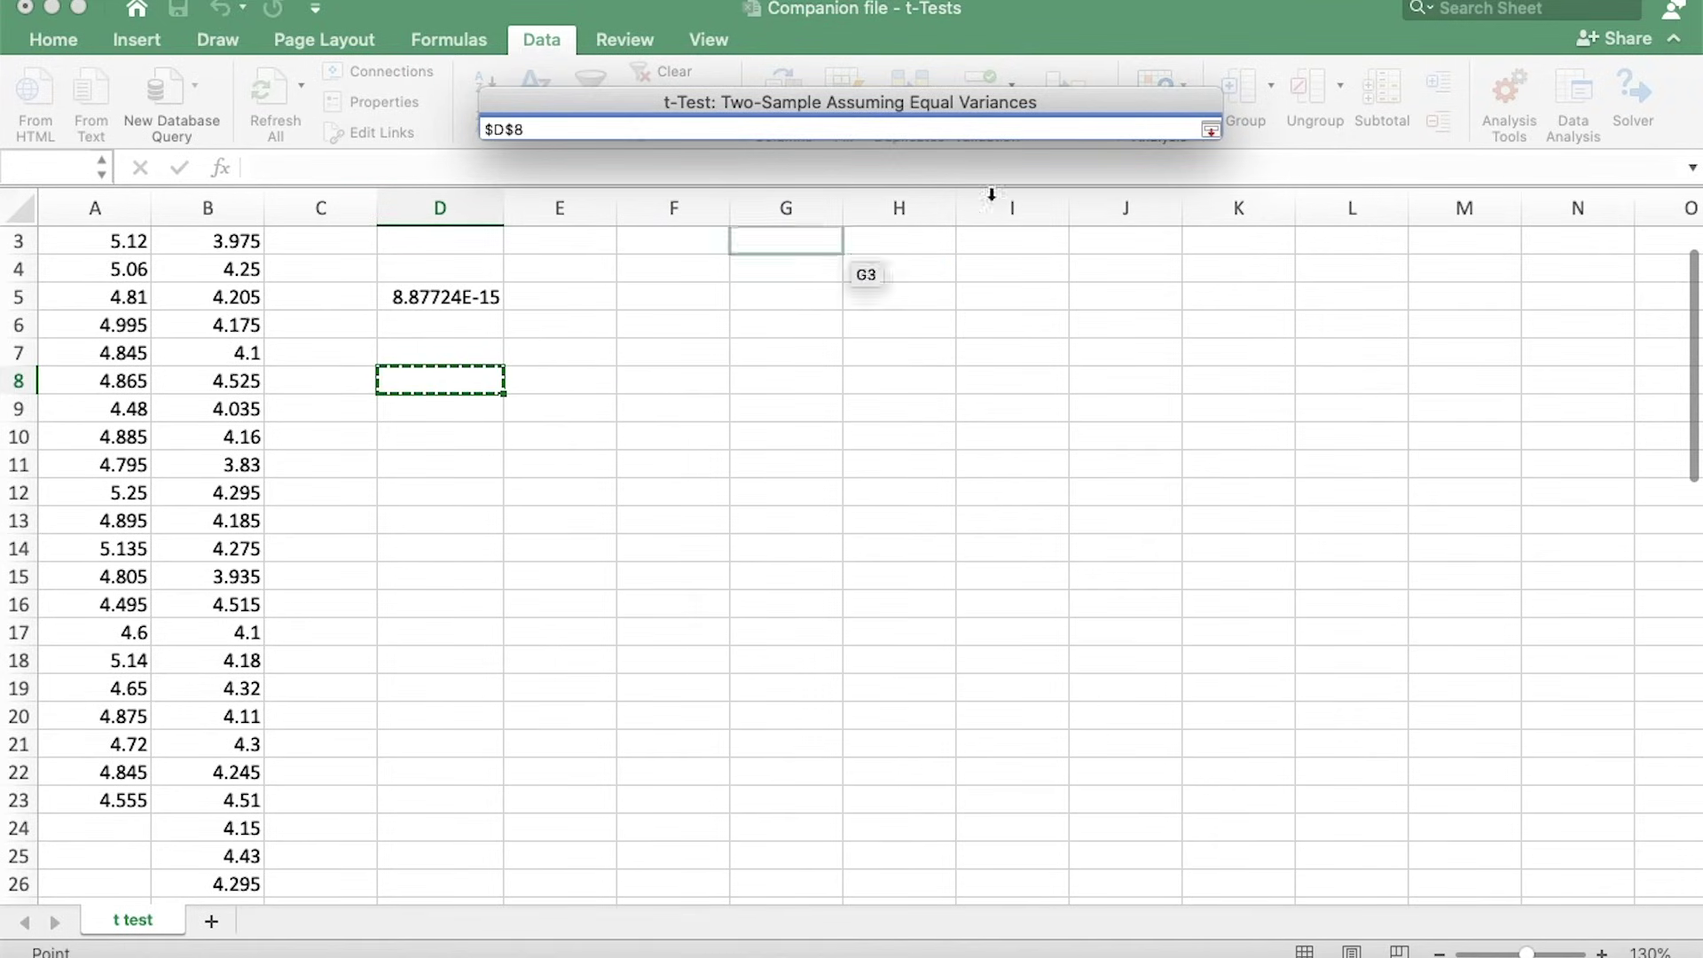
left_click(1211, 130)
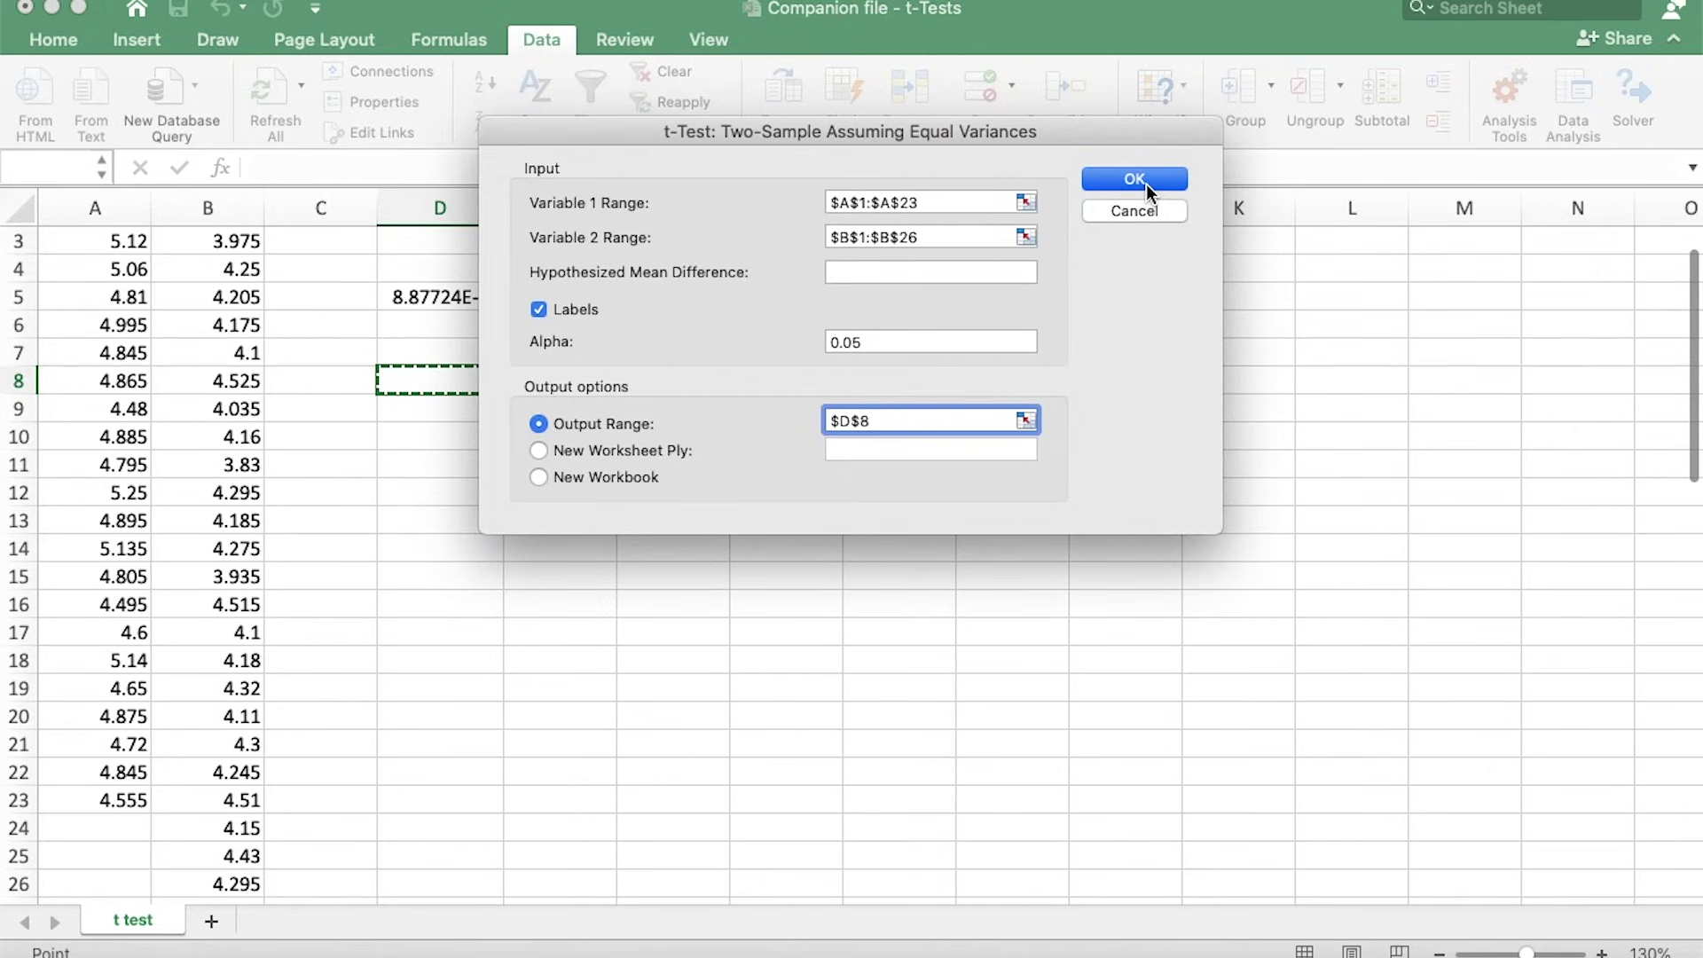
left_click(1146, 180)
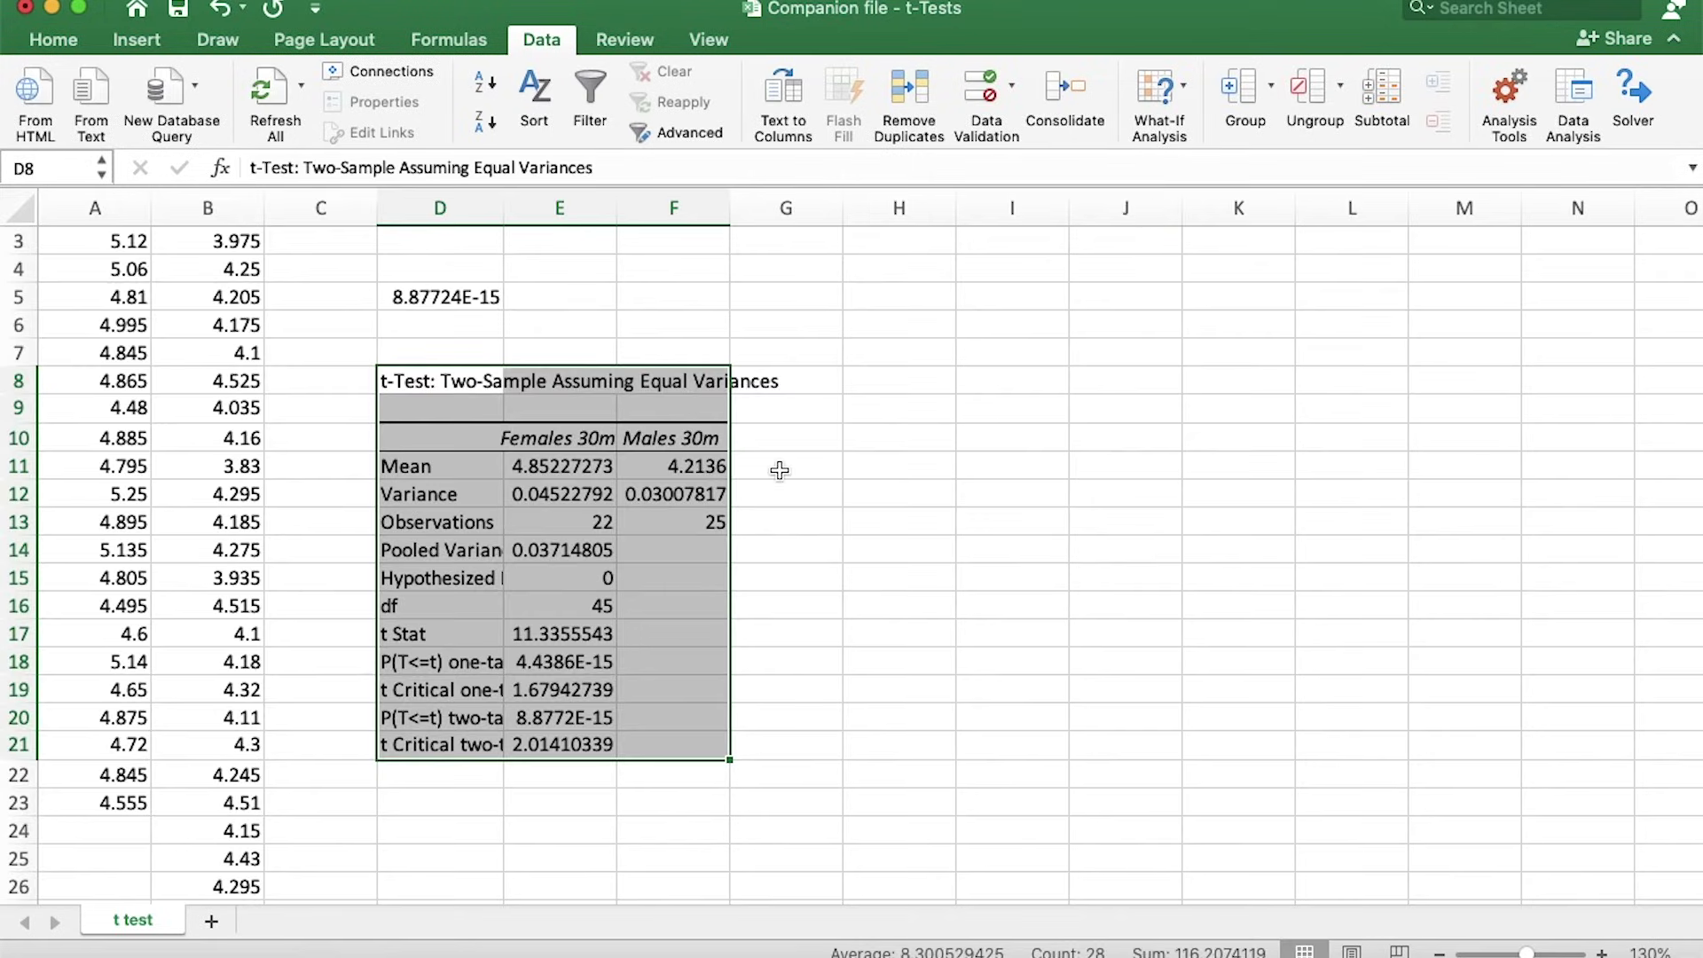
left_click(899, 494)
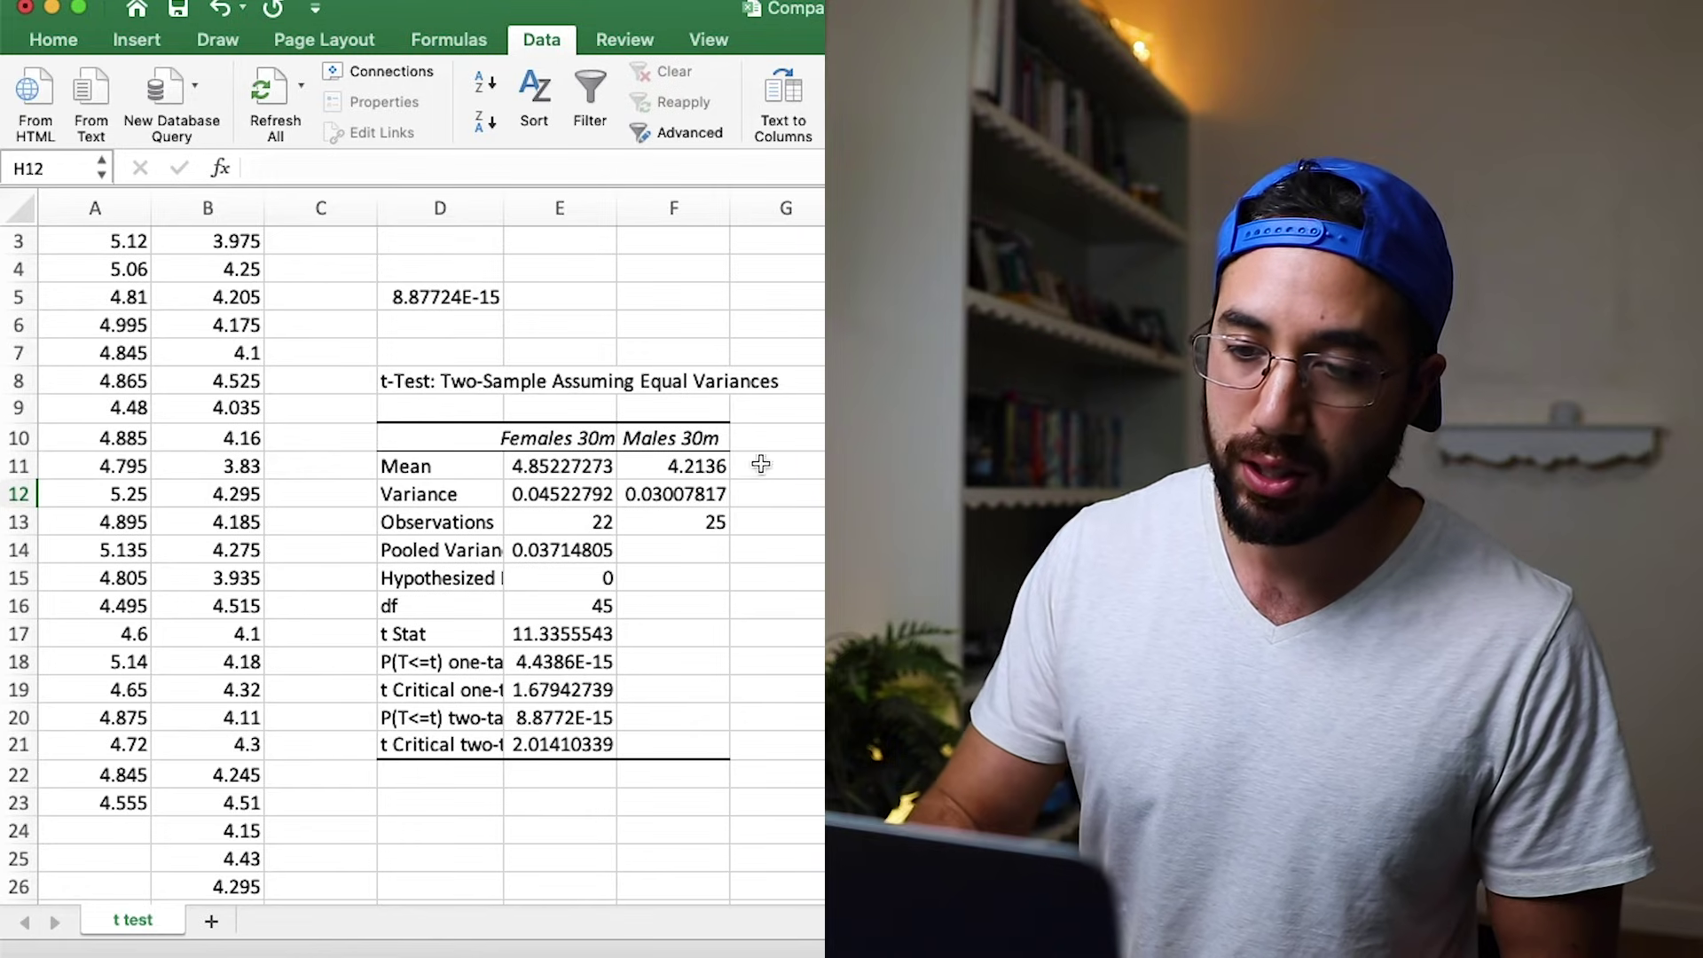
- Examine the means, variances, pooled variance, degrees of freedom and t Stat in the t-test output table
left_click(433, 468)
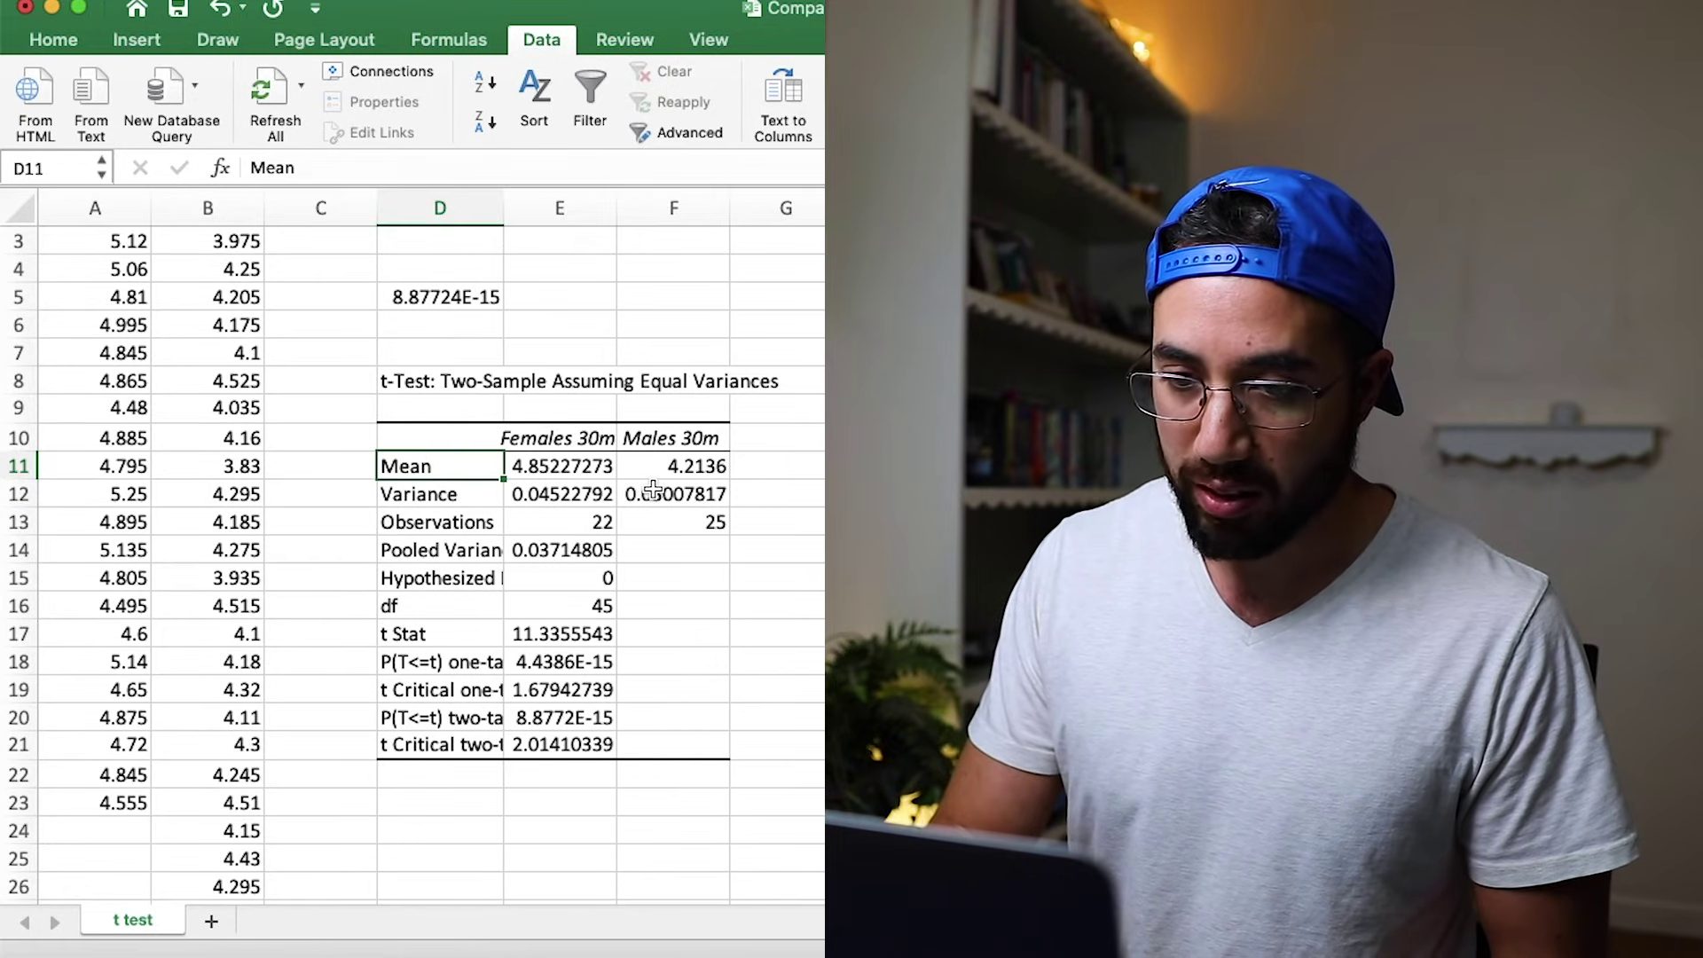
key("Right")
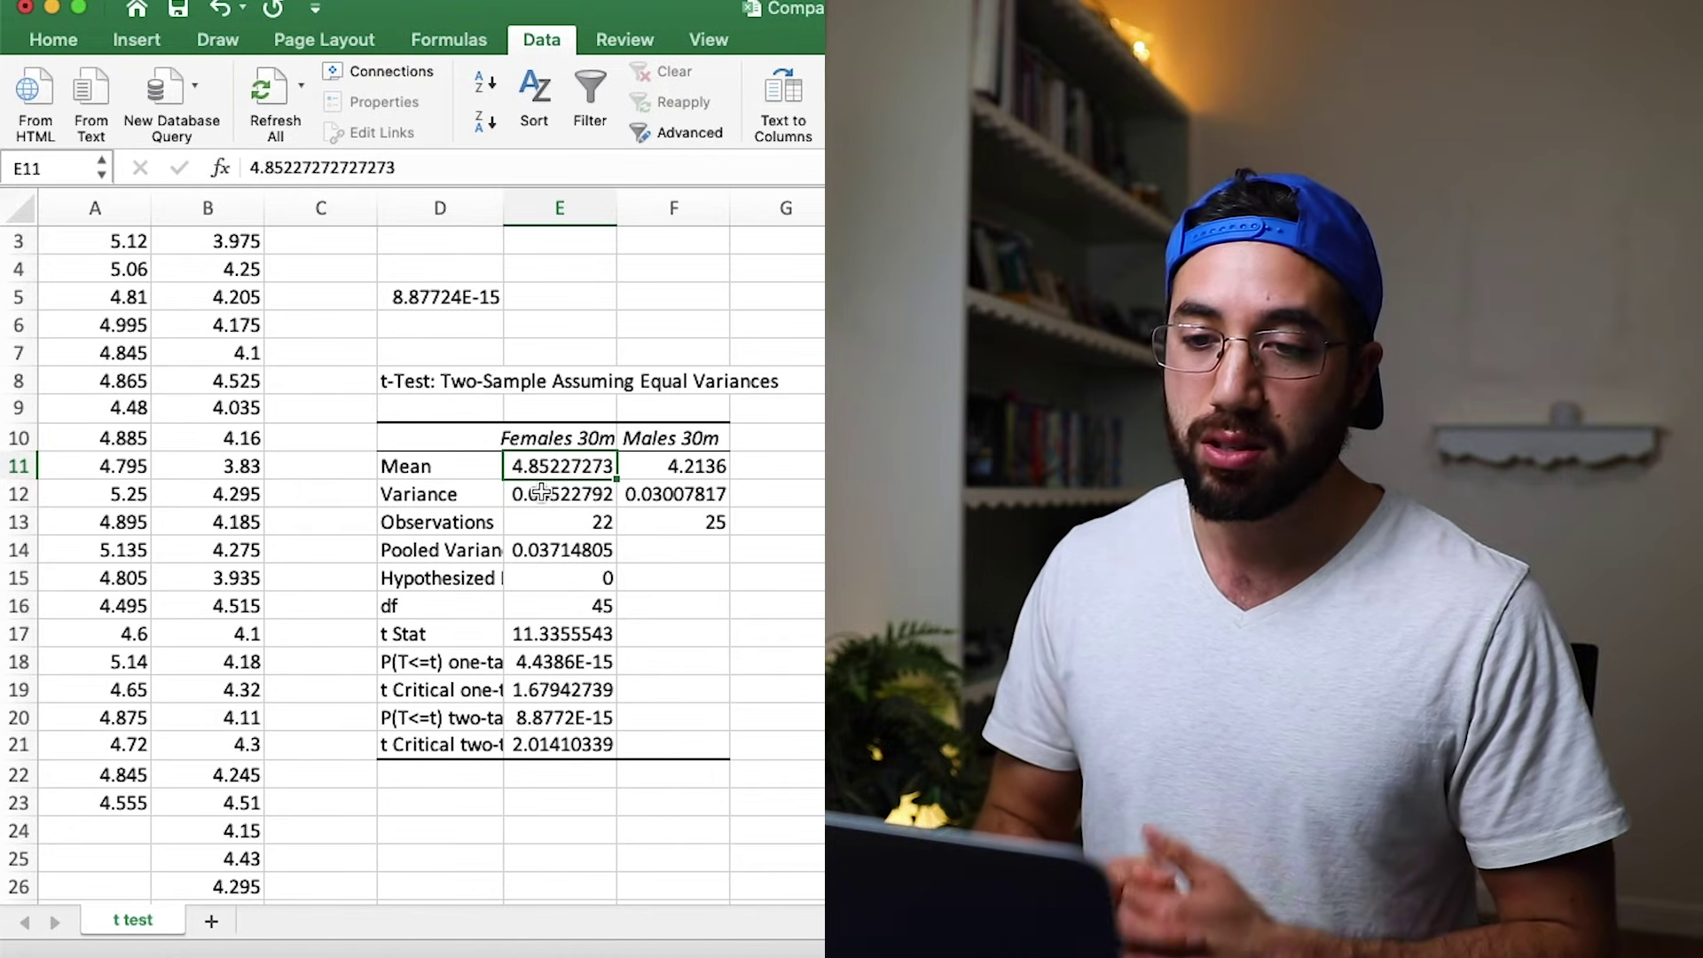
left_click(673, 477)
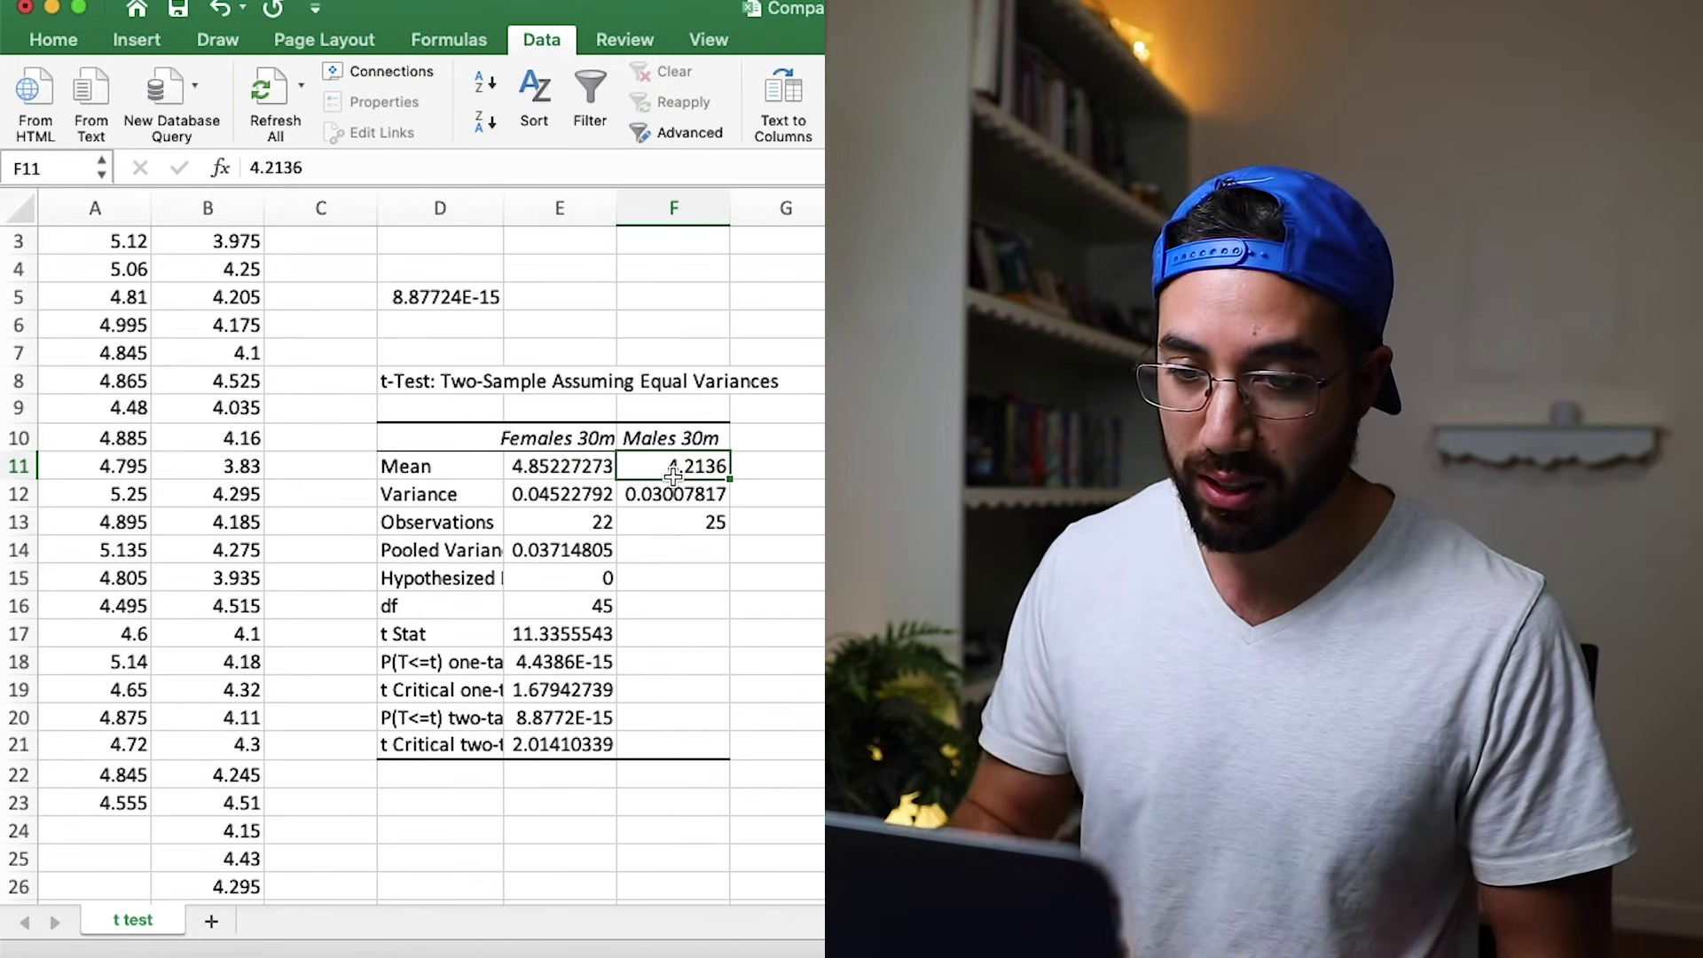
left_click(603, 495)
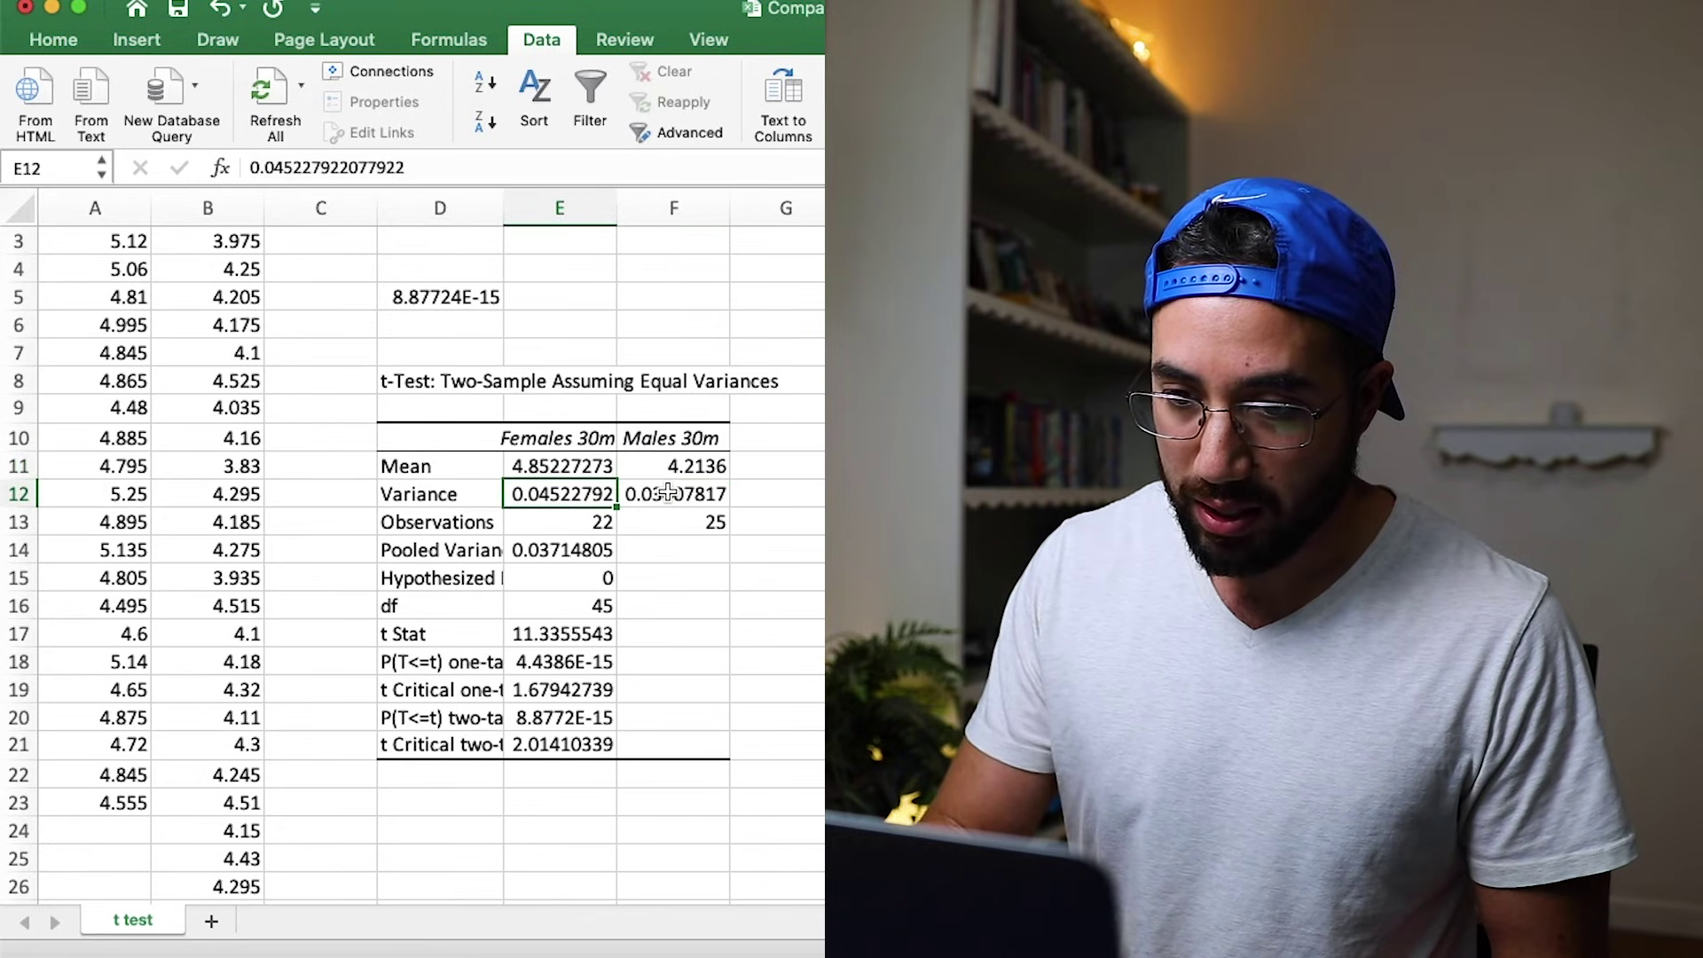
left_click(669, 493)
left_click(593, 493)
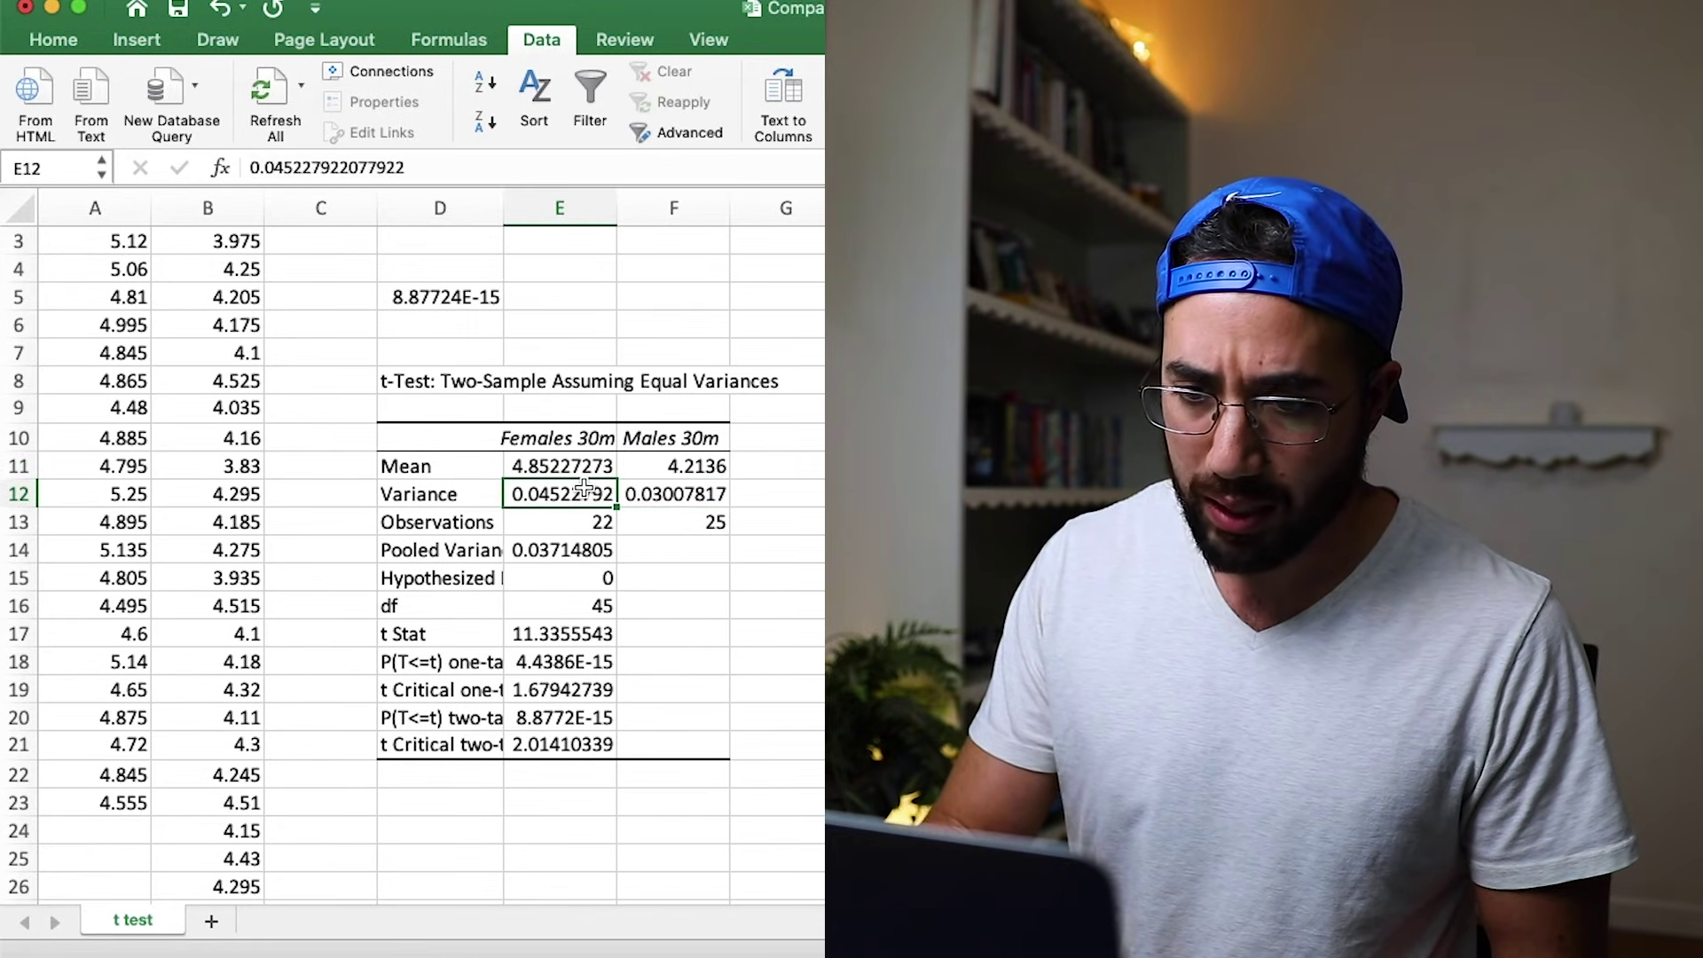
scroll(661, 598, "down", 2)
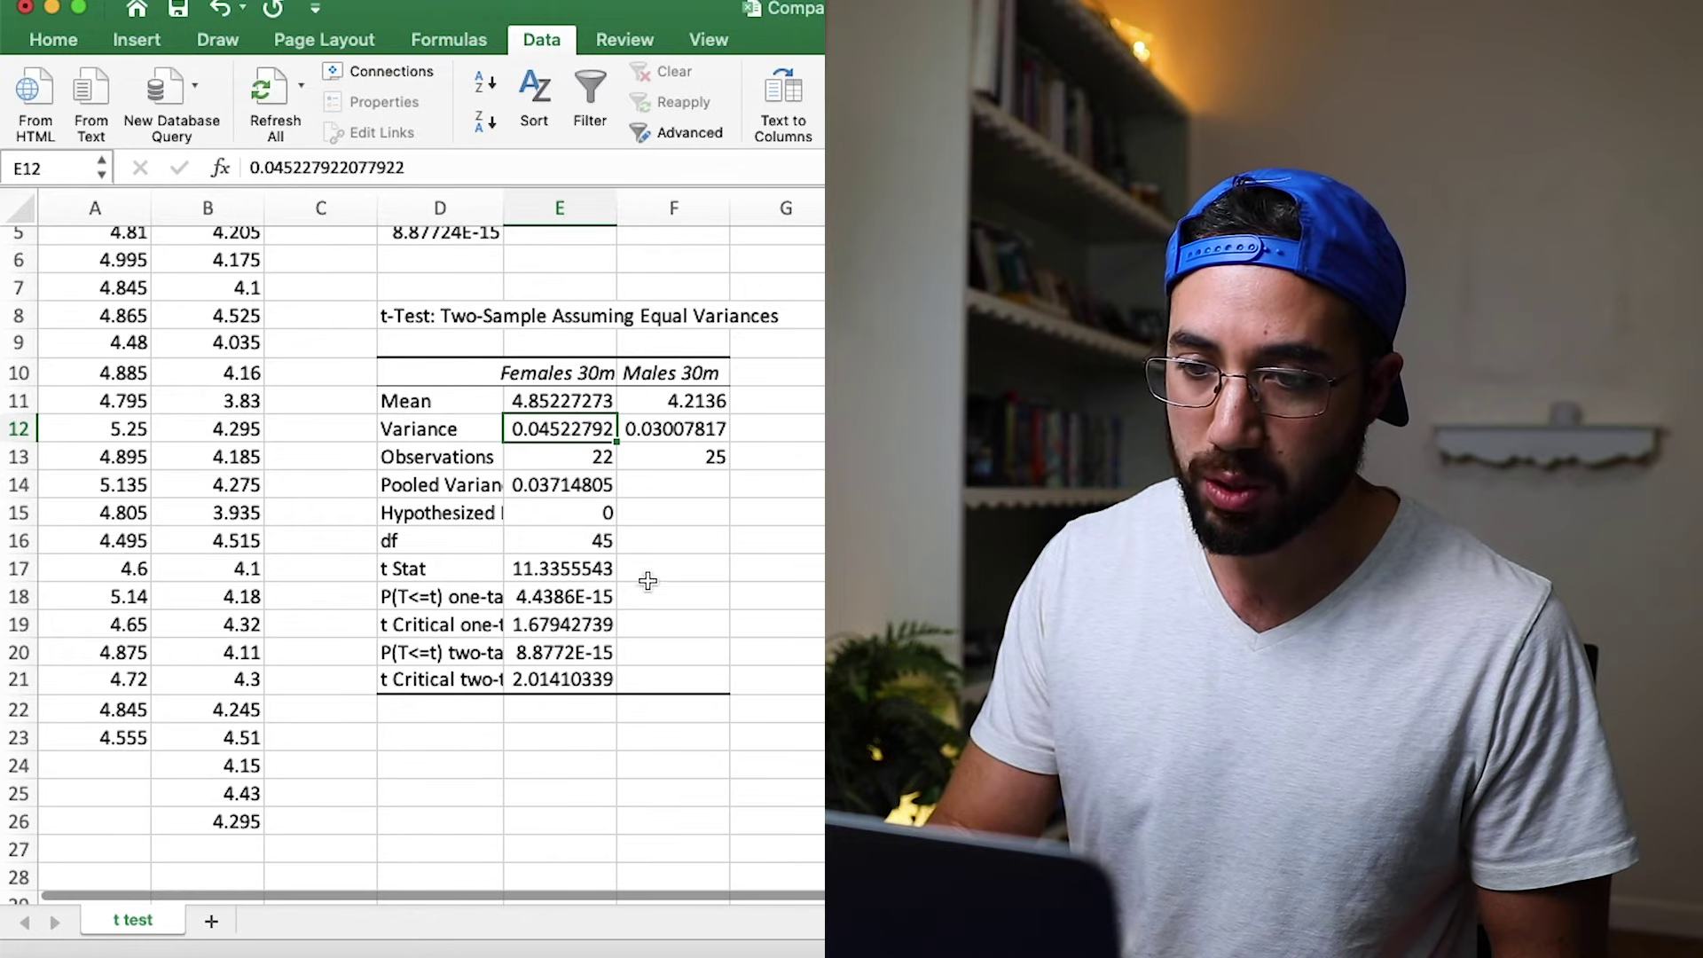
scroll(661, 646, "down", 2)
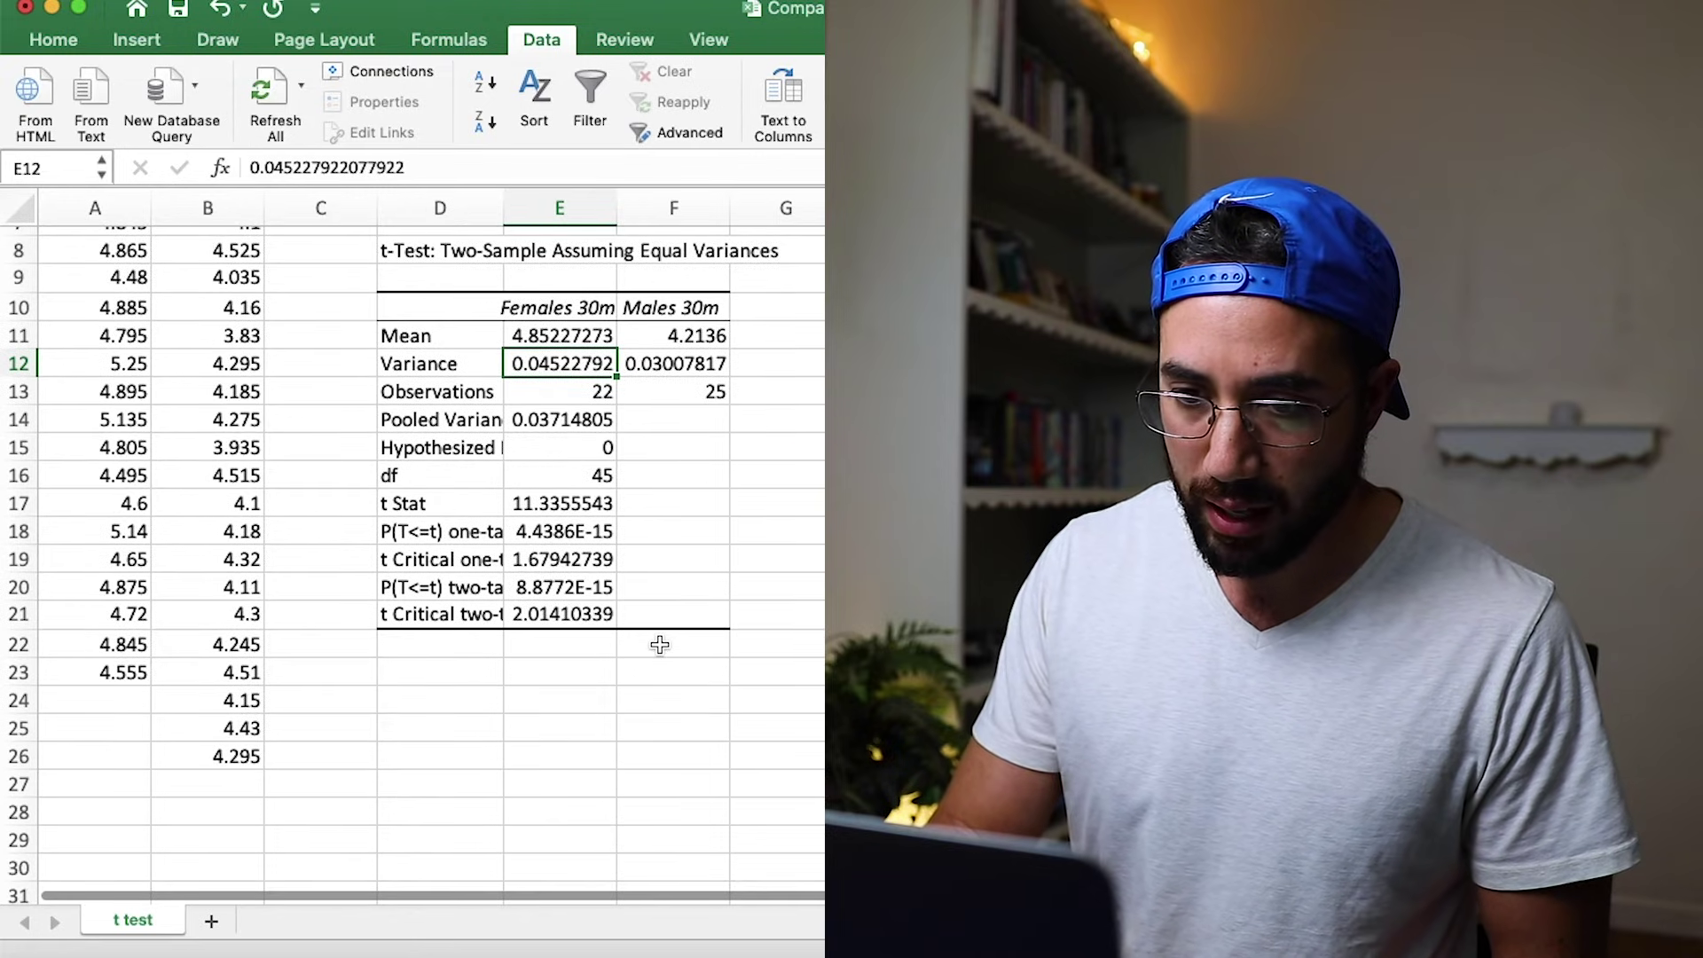
scroll(659, 644, "down", 1)
left_click(572, 406)
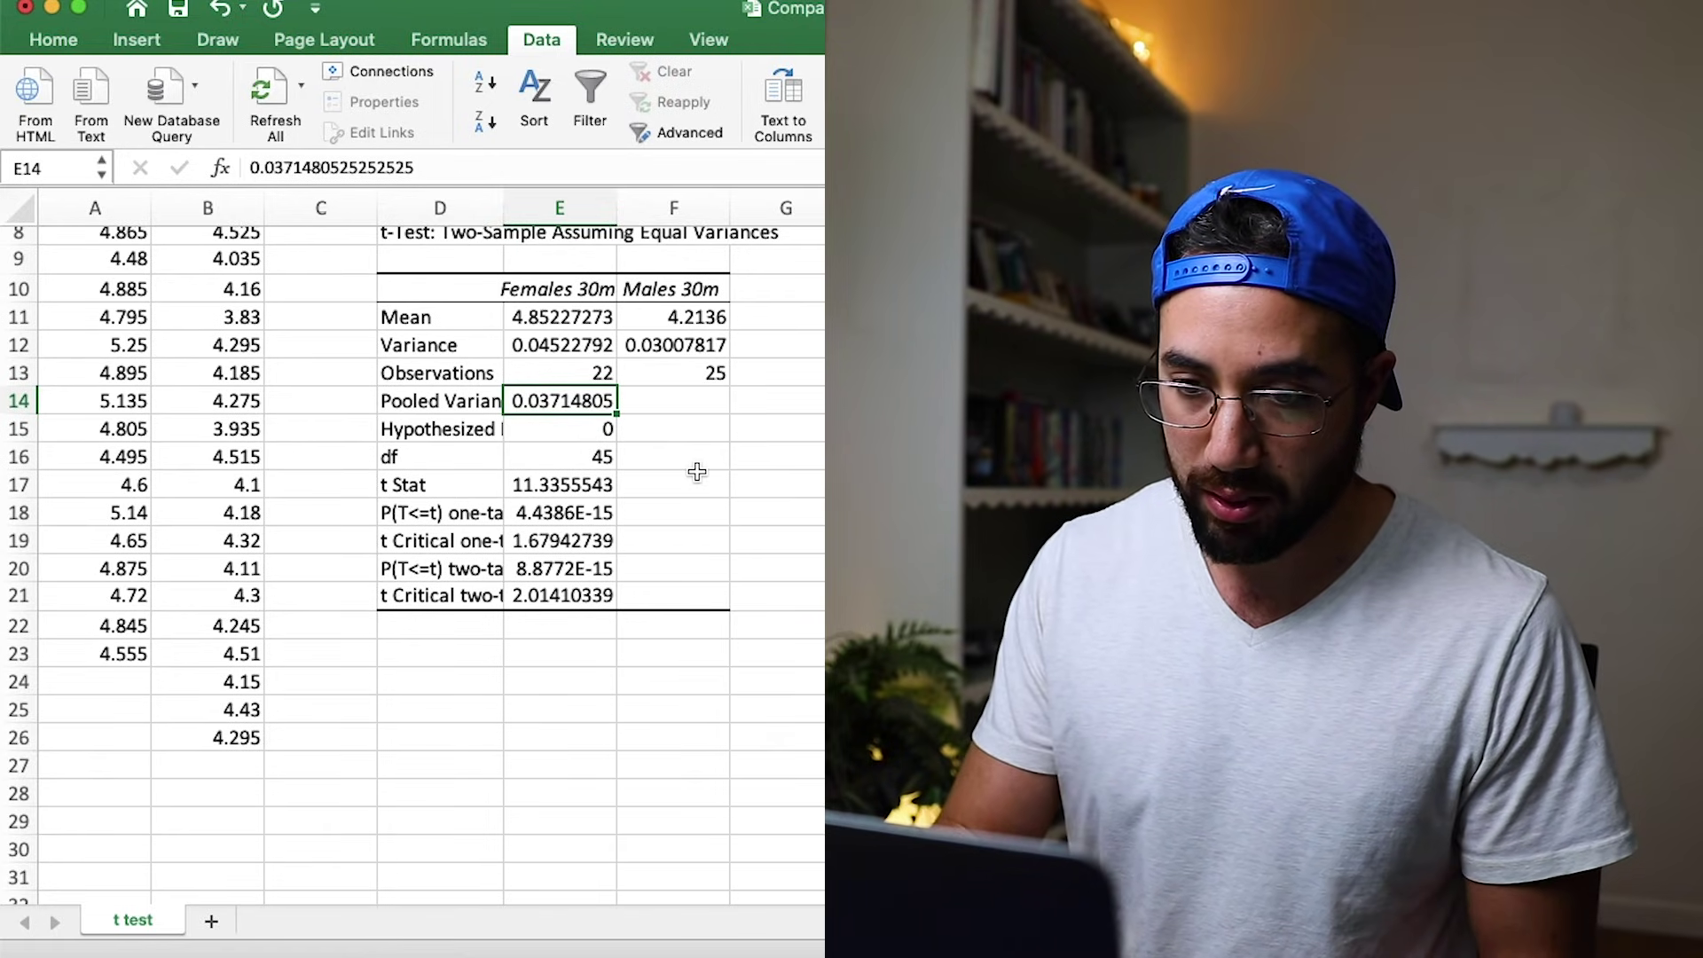
left_click(590, 463)
left_click(586, 486)
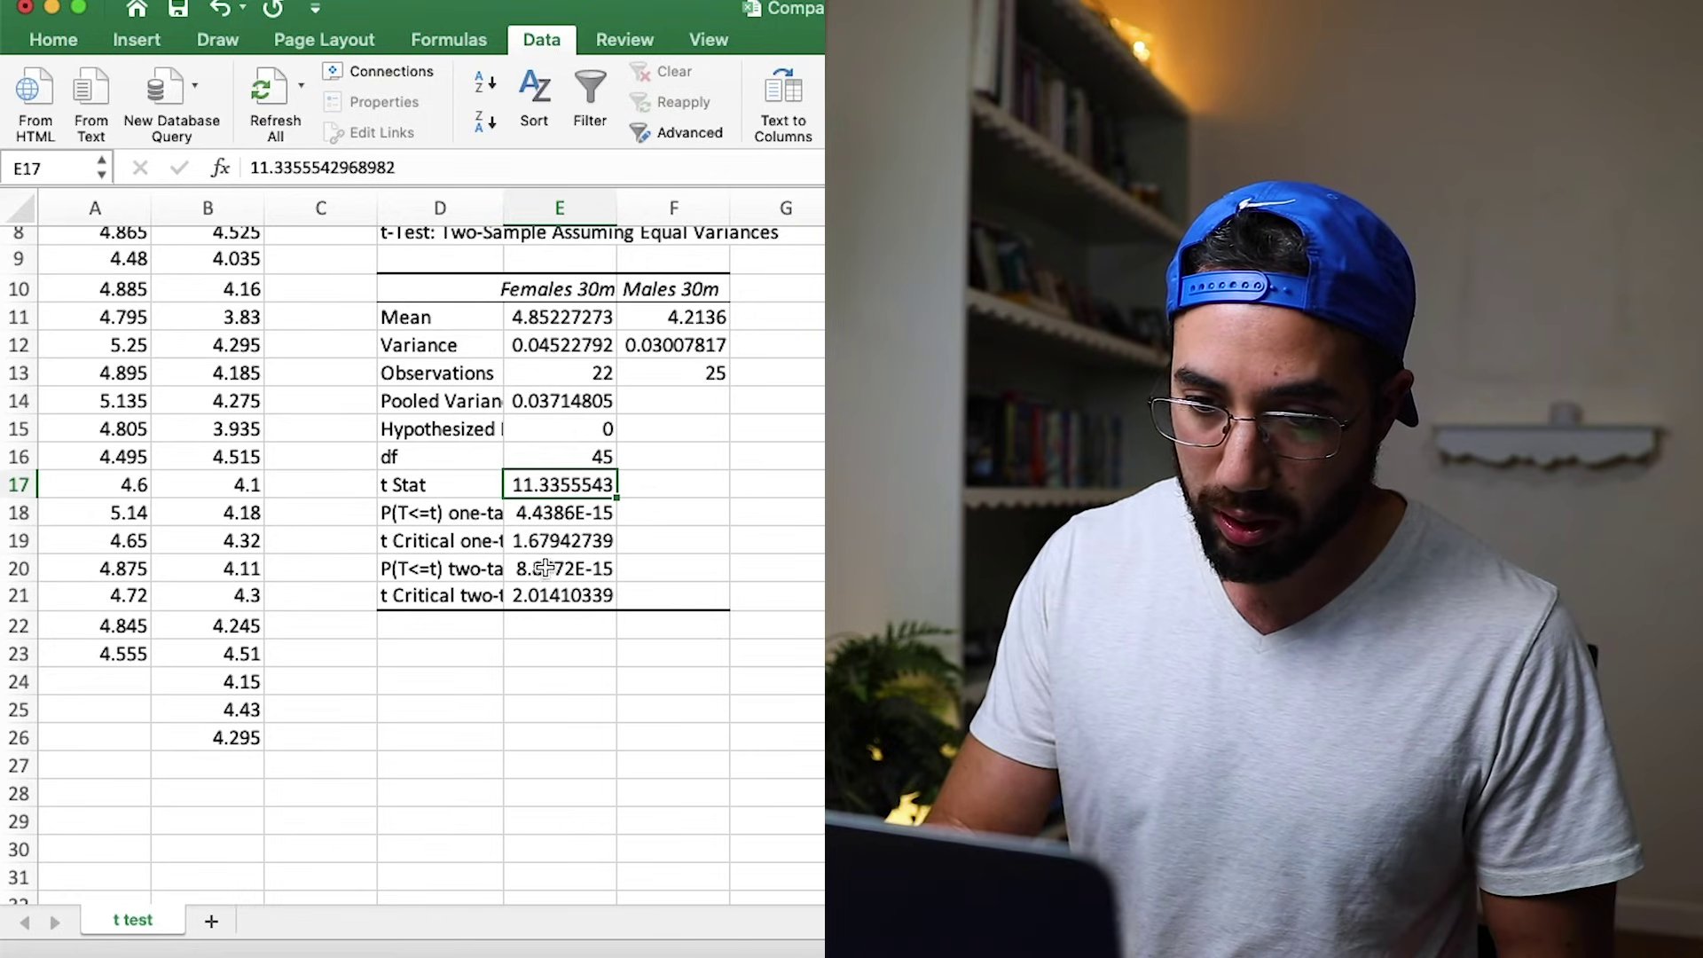
- Widen column D to make the t-test row labels readable, and review the t Stat, two-tail critical value and two-tail P value
left_click_drag(500, 195, 561, 195)
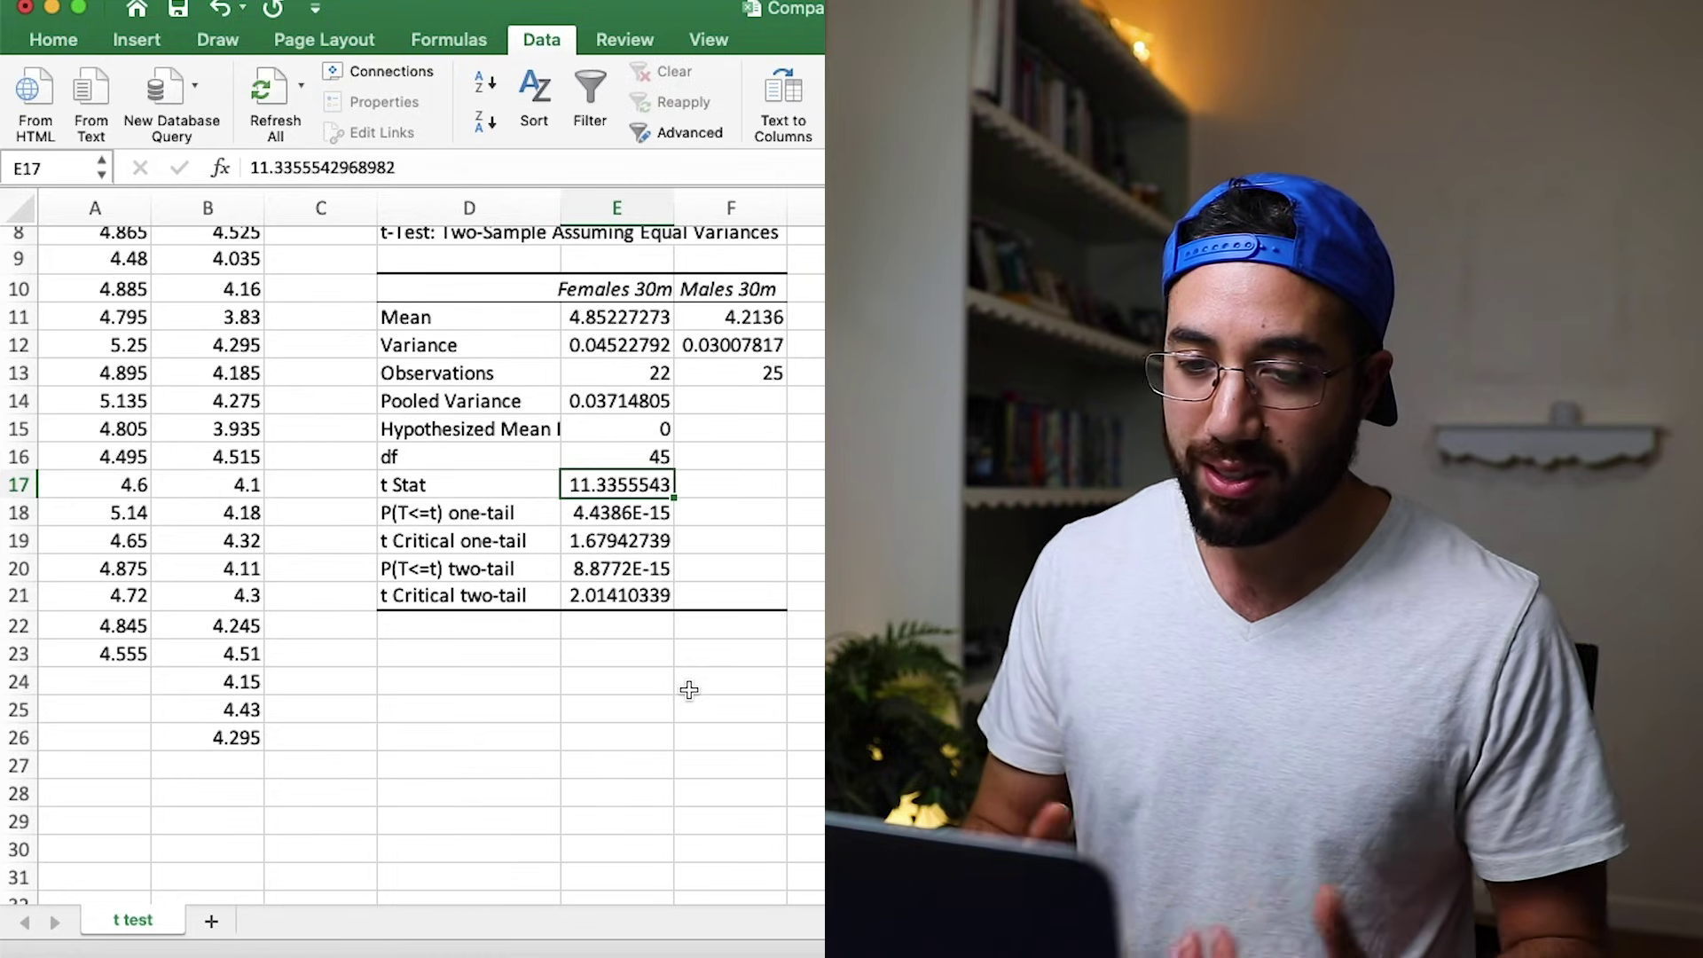
key("Down")
key("Down")
key("Down")
key("Down")
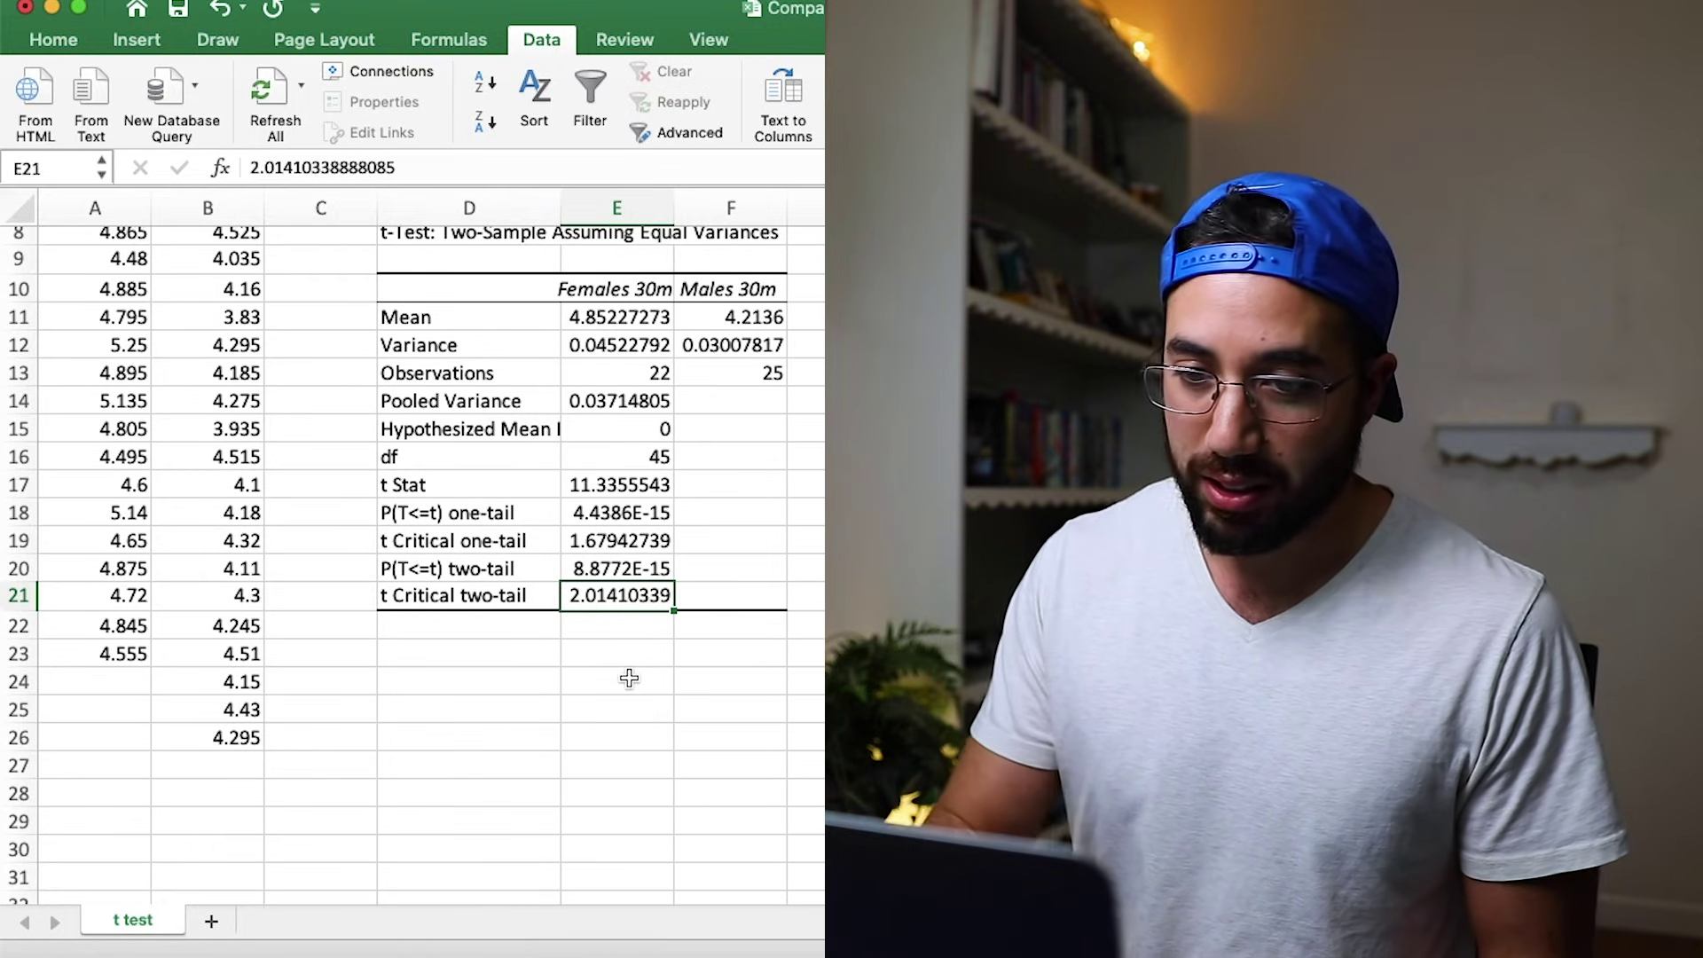
left_click(597, 488)
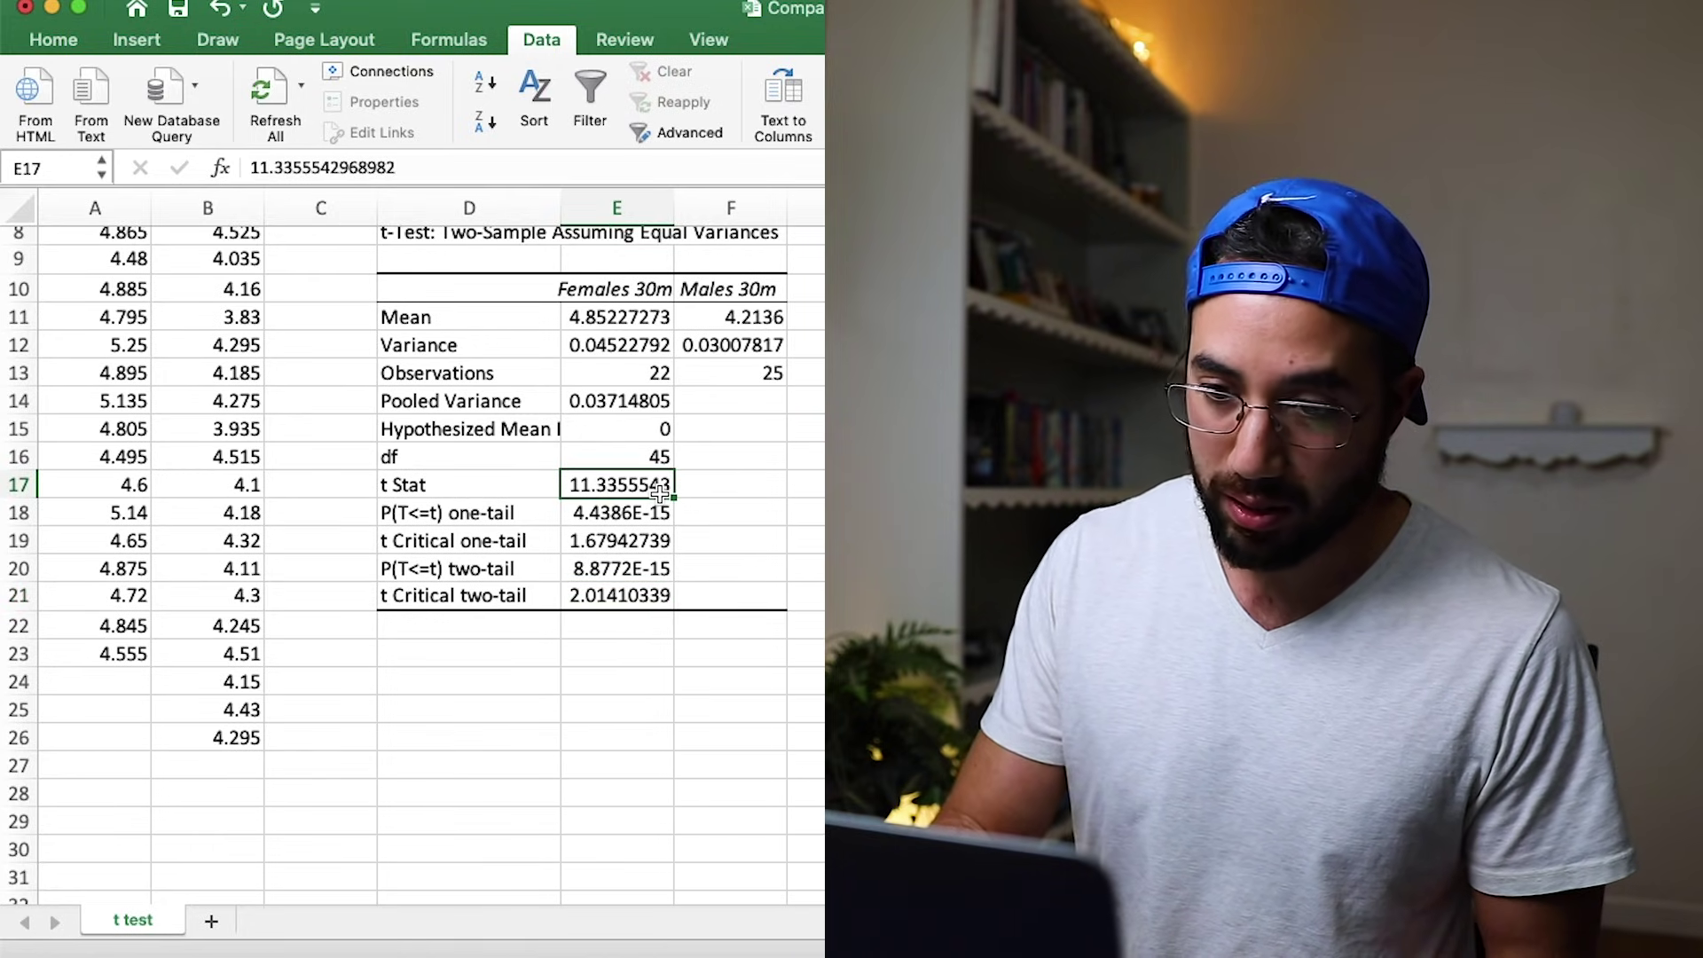
left_click(628, 569)
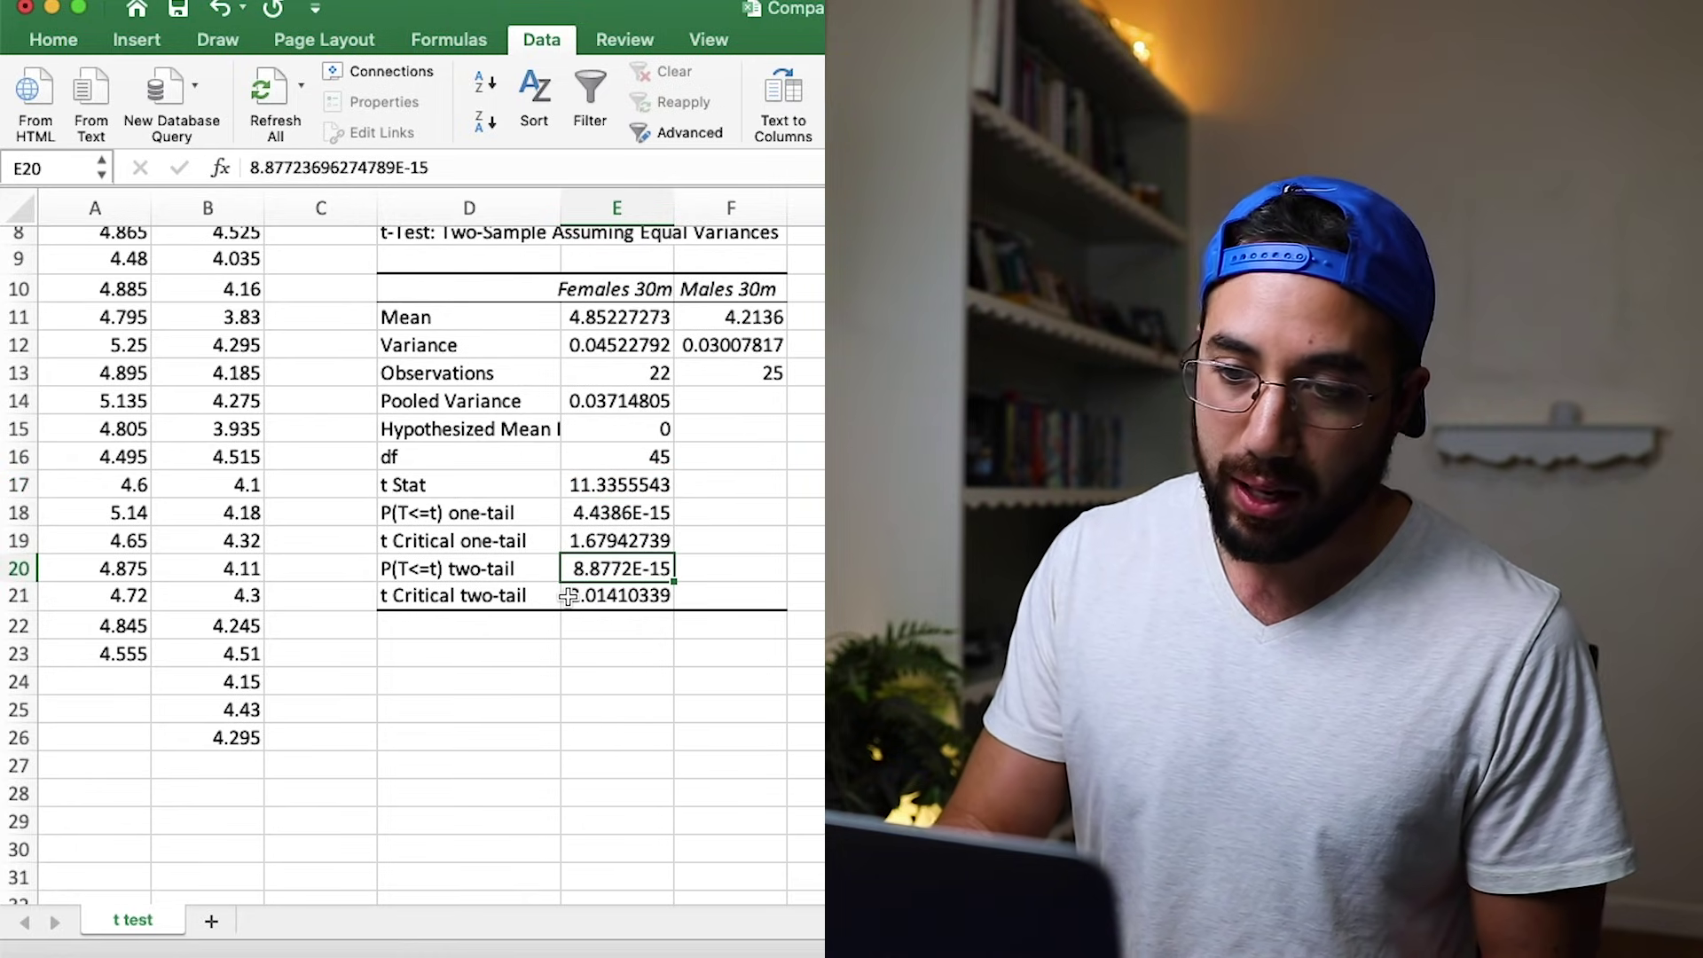